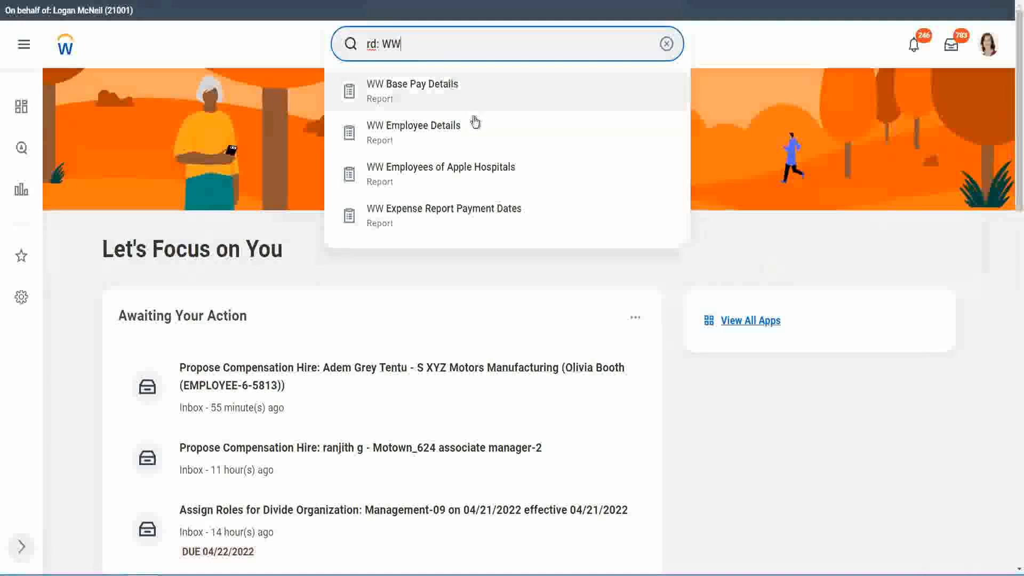
Open the WW Employee Details custom report and view its column definitions
click(445, 132)
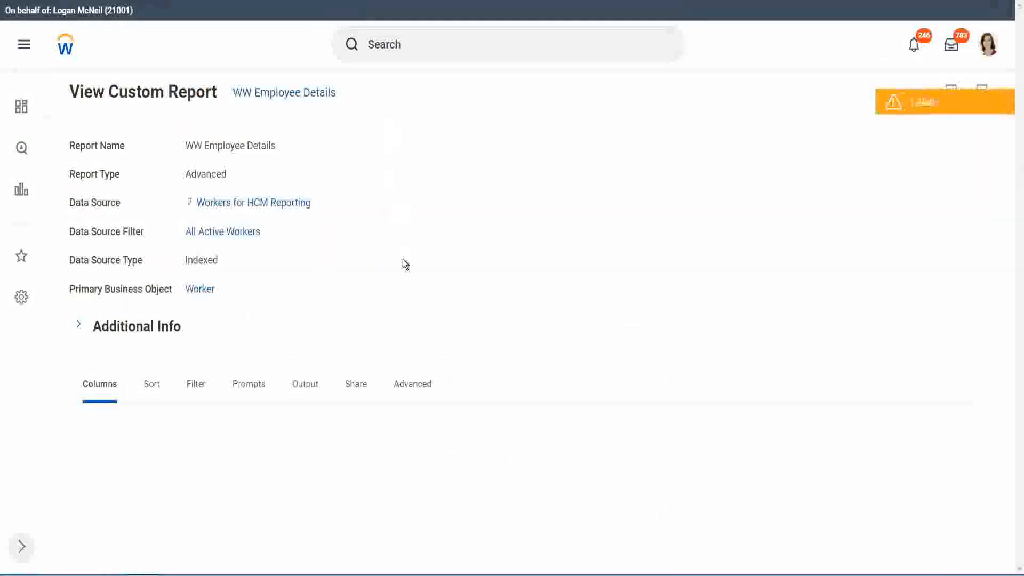
scroll(373, 267, down, 5)
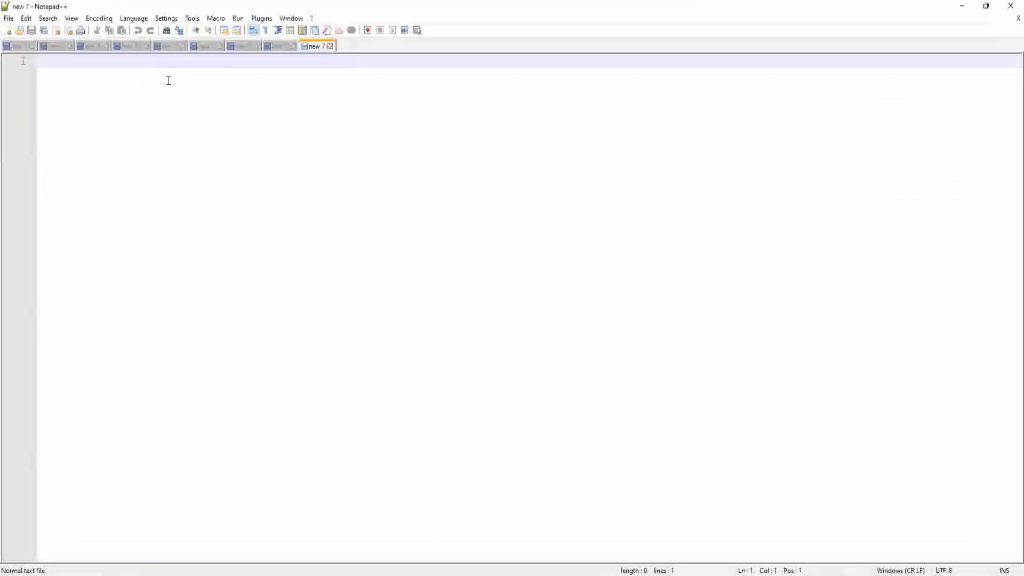
Switch to Notepad++ and write "0 years" and "122 years" on separate lines with a blank line between them
text(0 years)
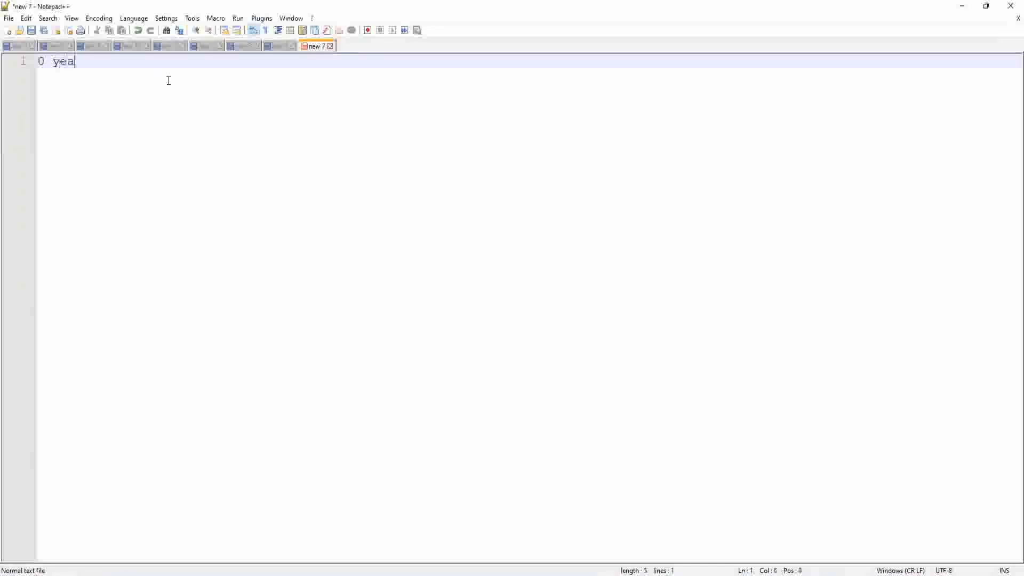
key(Return)
key(Return)
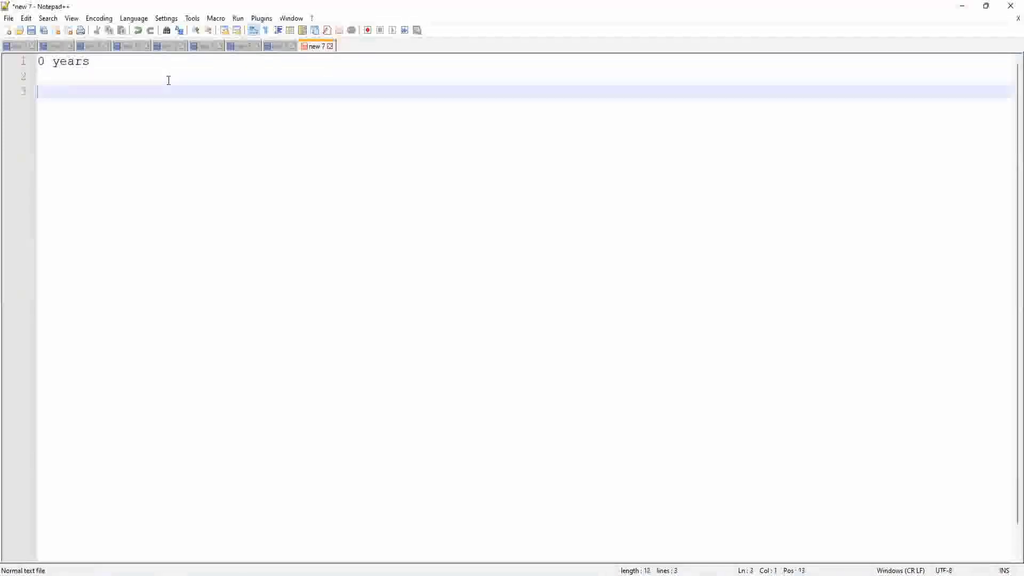
text(1)
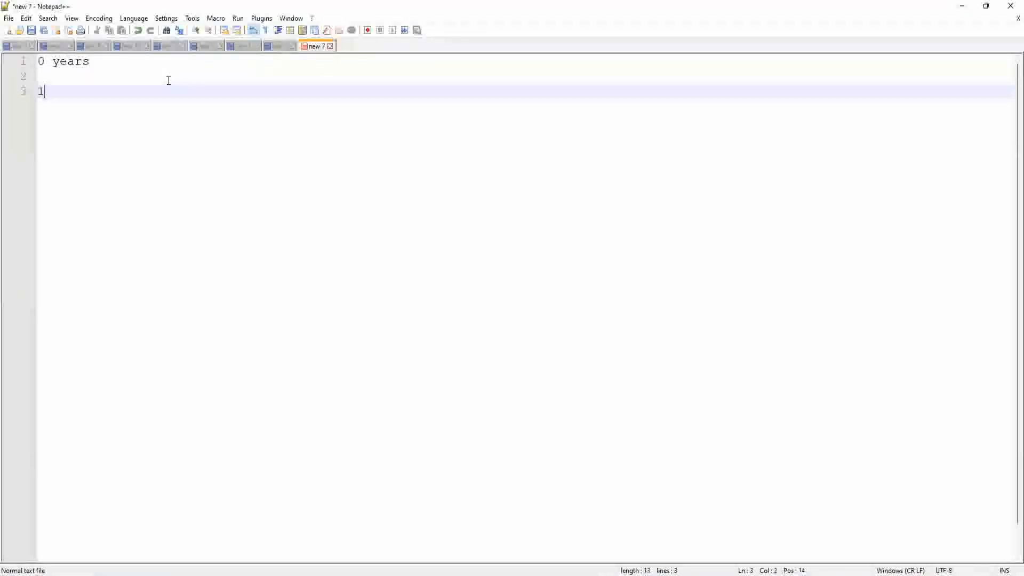
text(22 years)
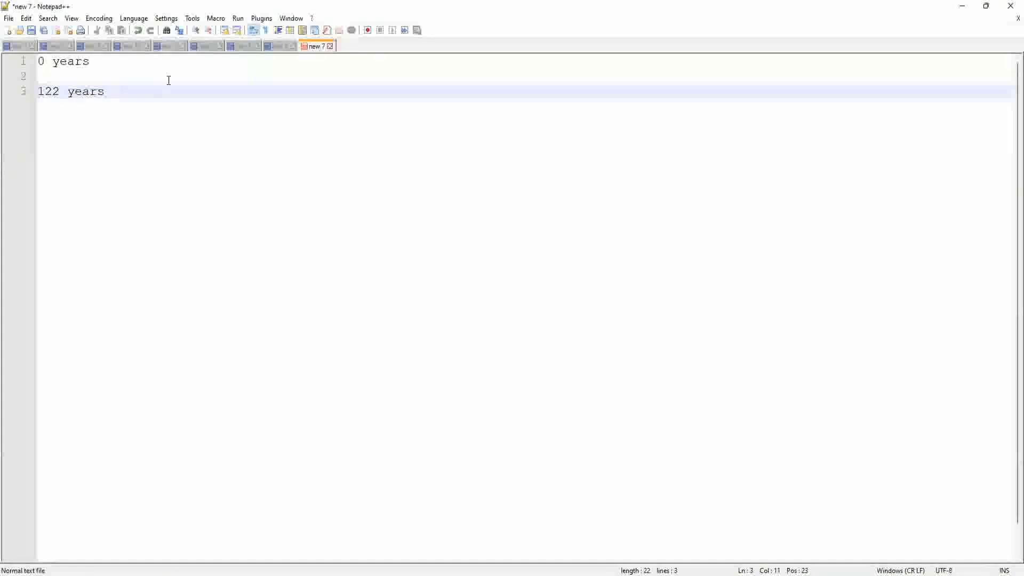
key(Return)
key(Return)
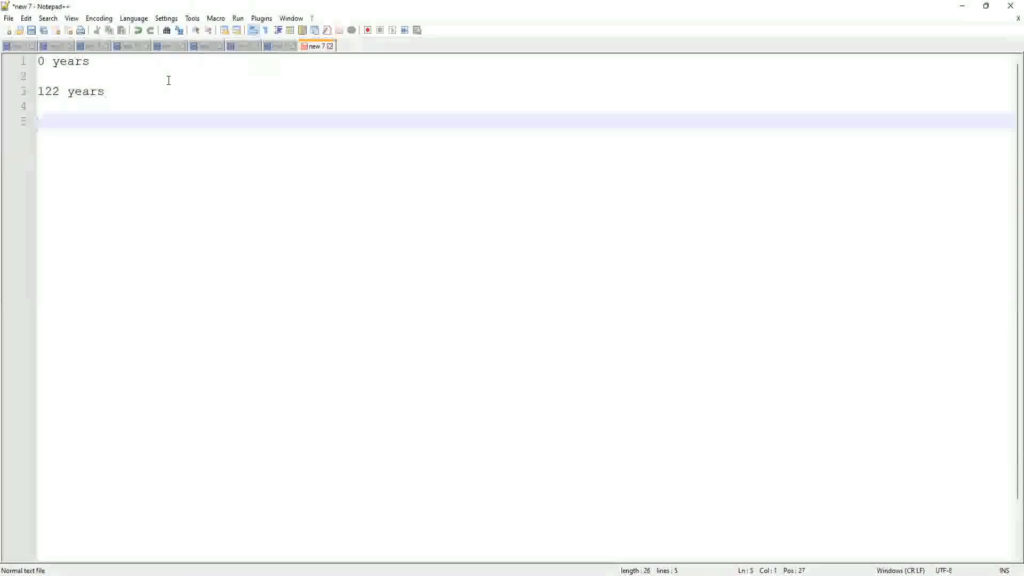
Add the range lines "0 - 10 years :" and "11 - 20 years :" below a blank line
text(0 - 10 years )
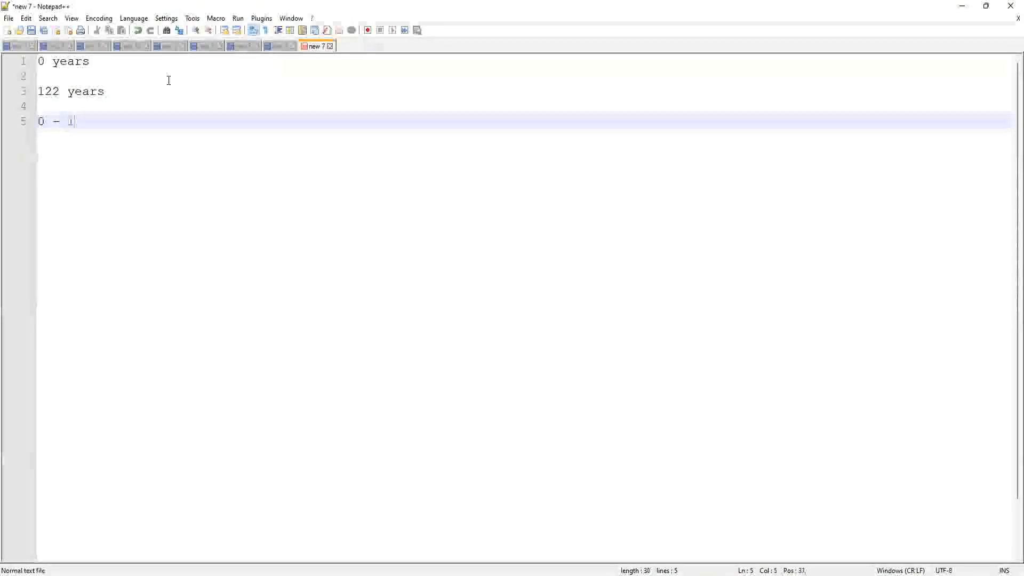
text(:)
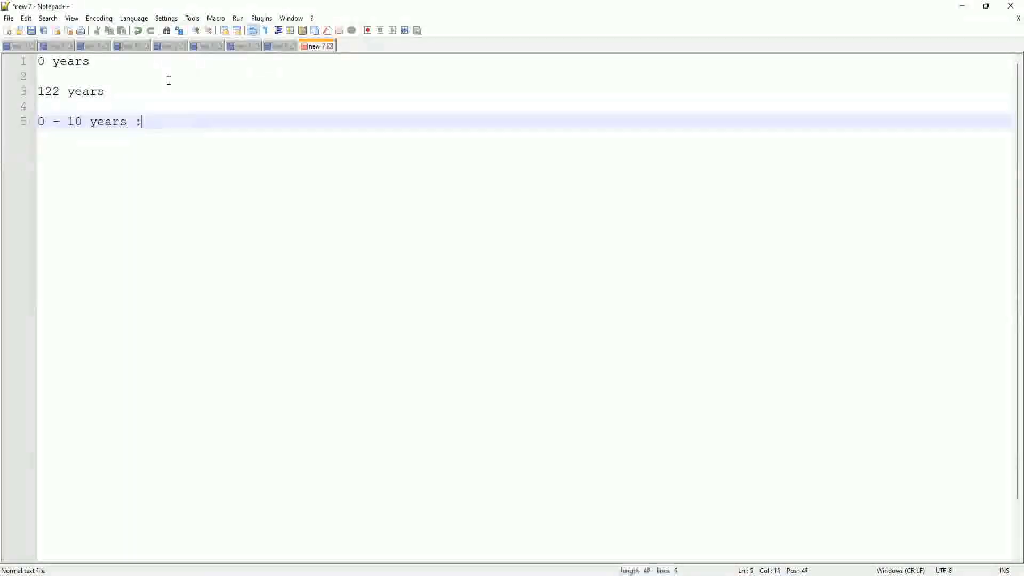
key(Return)
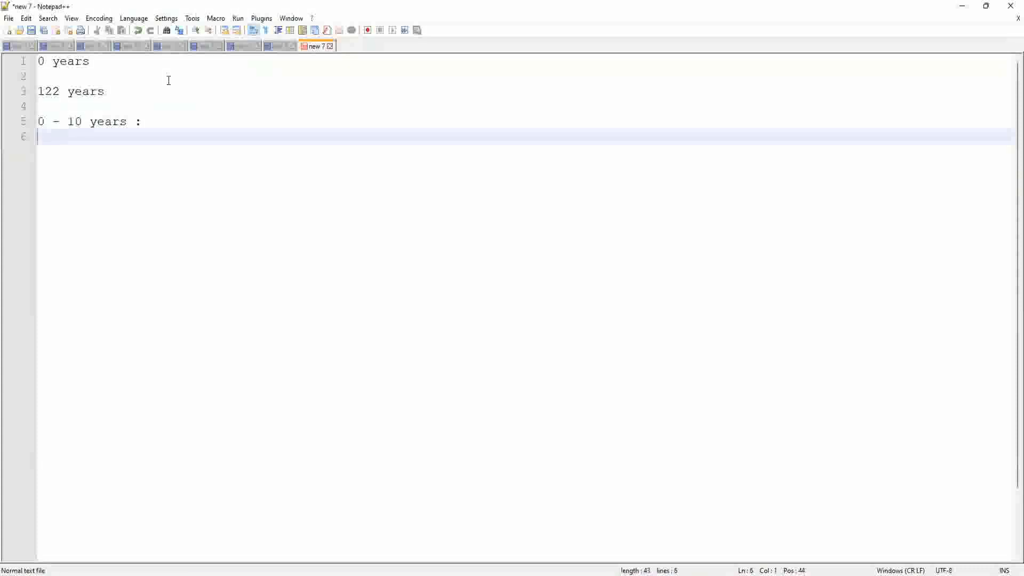
text(11 - )
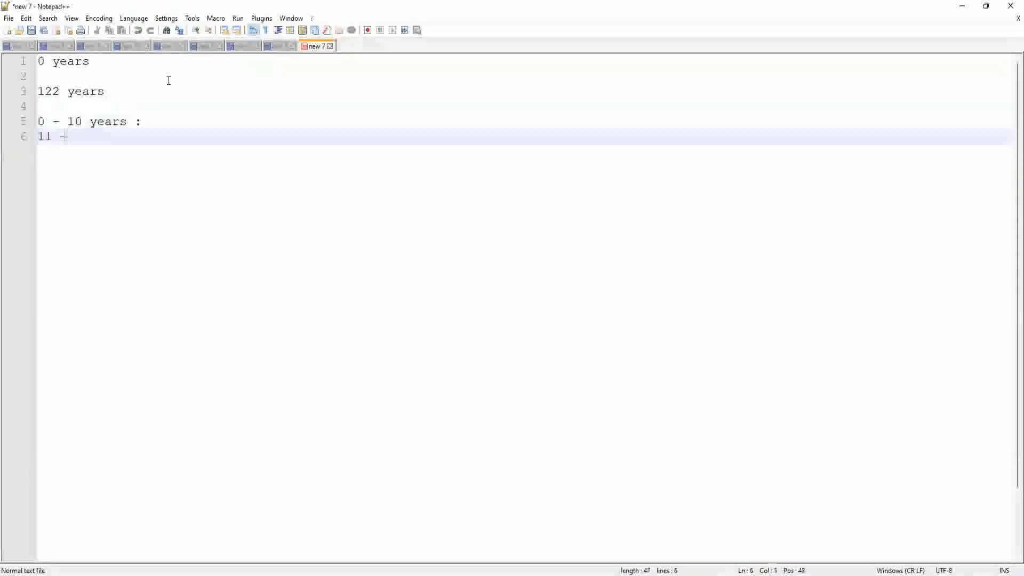
text(20 )
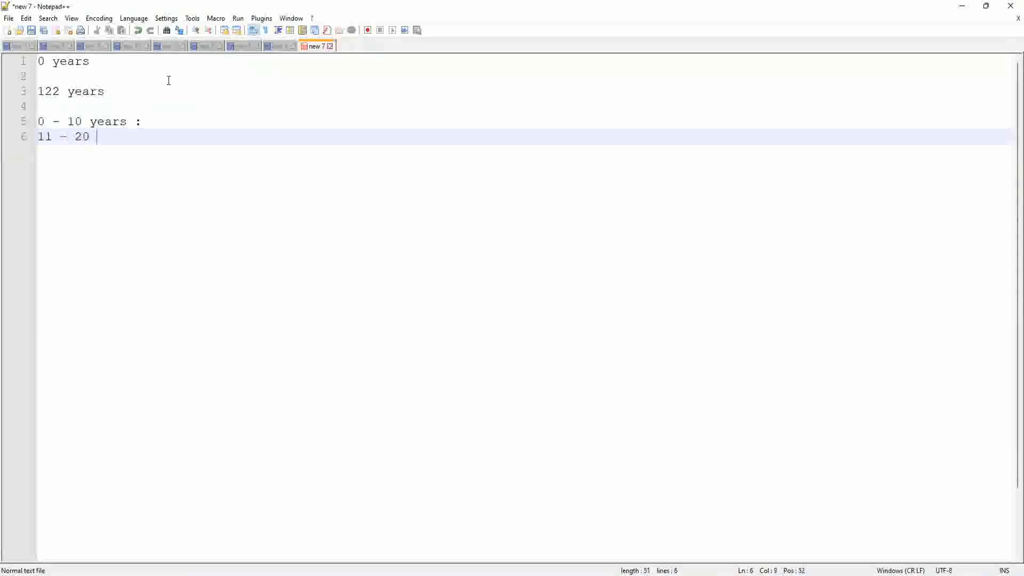
text(years )
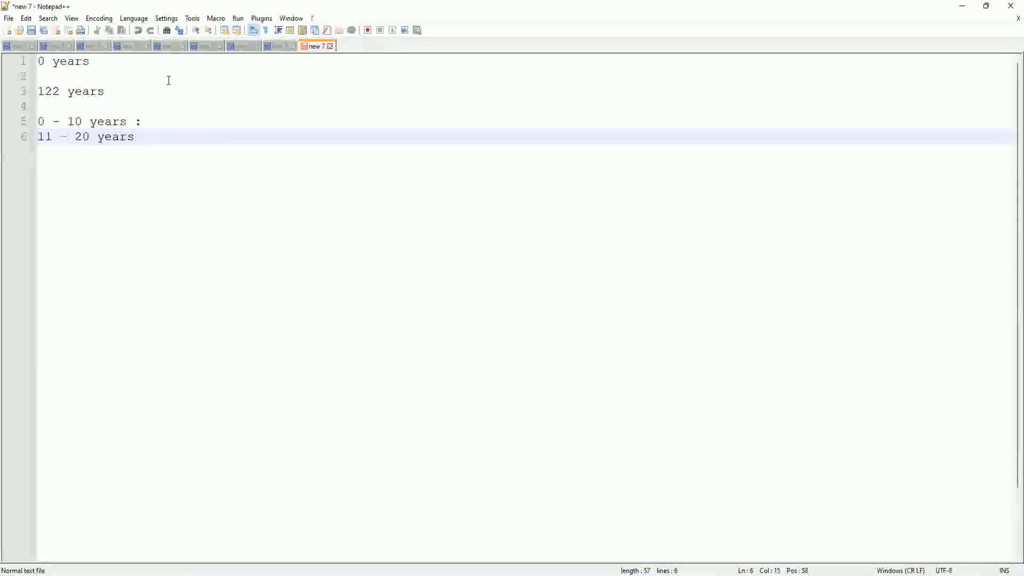
text(:)
key(BackSpace)
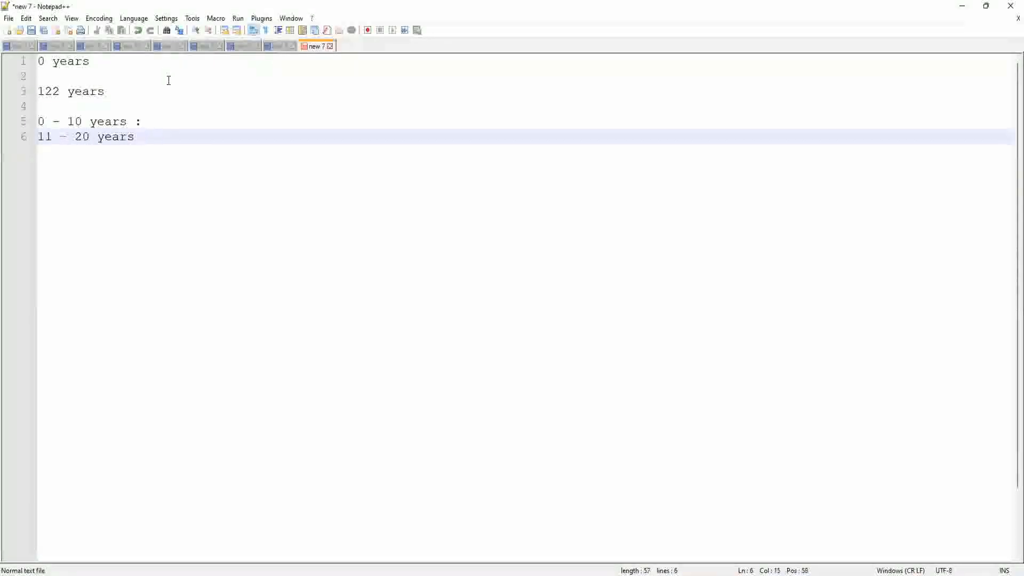
text(:)
key(Return)
Add the range lines "21 - 30 years :" and "30 + years :" under the first two ranges
text(21 )
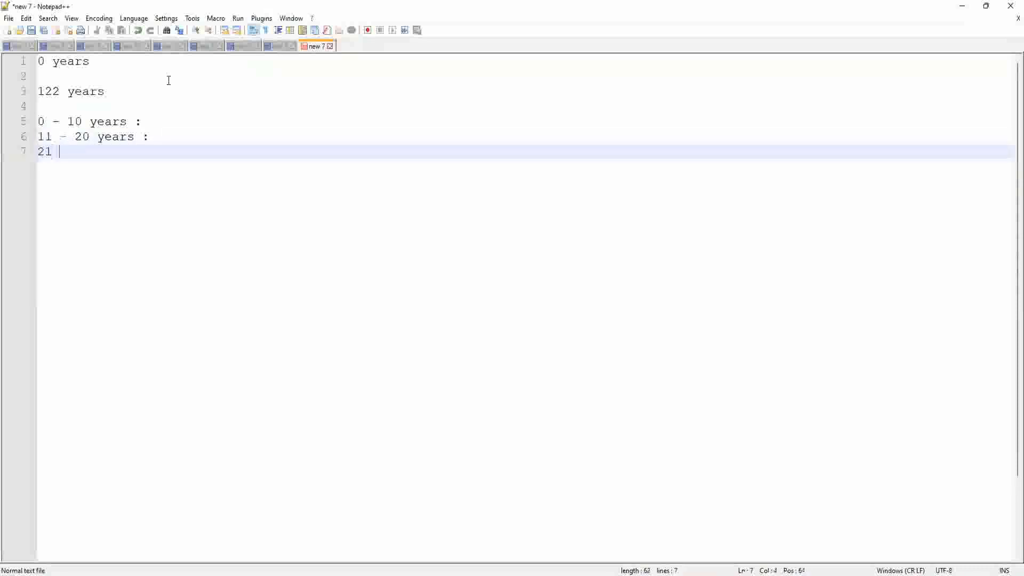
text(- 30 yea)
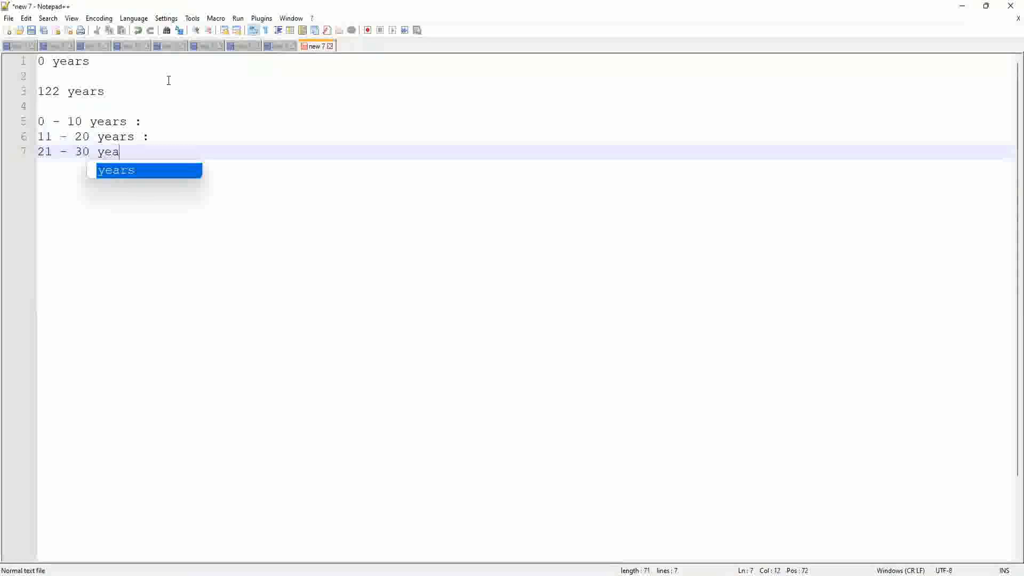
text(rs :)
key(Return)
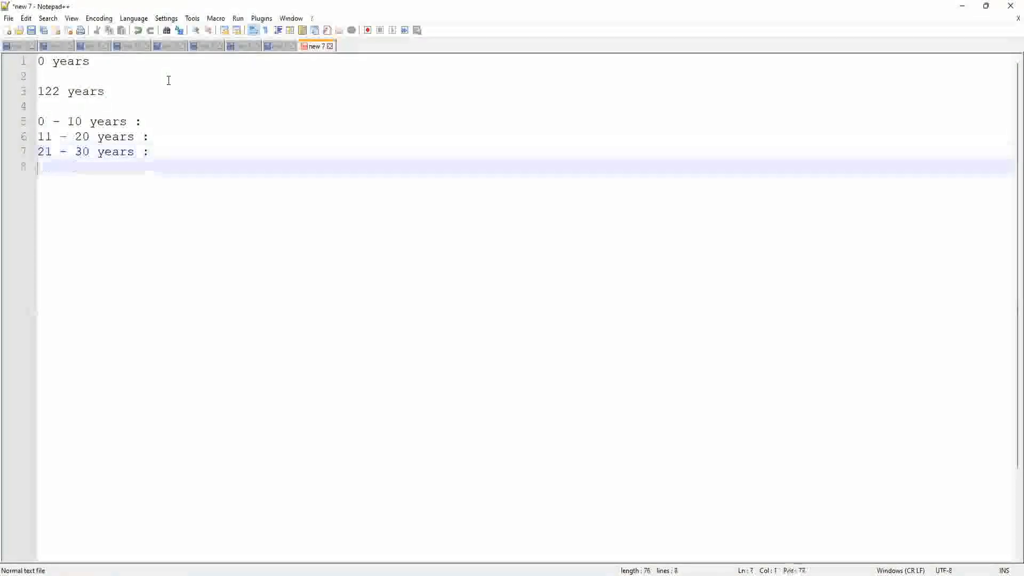
text(+)
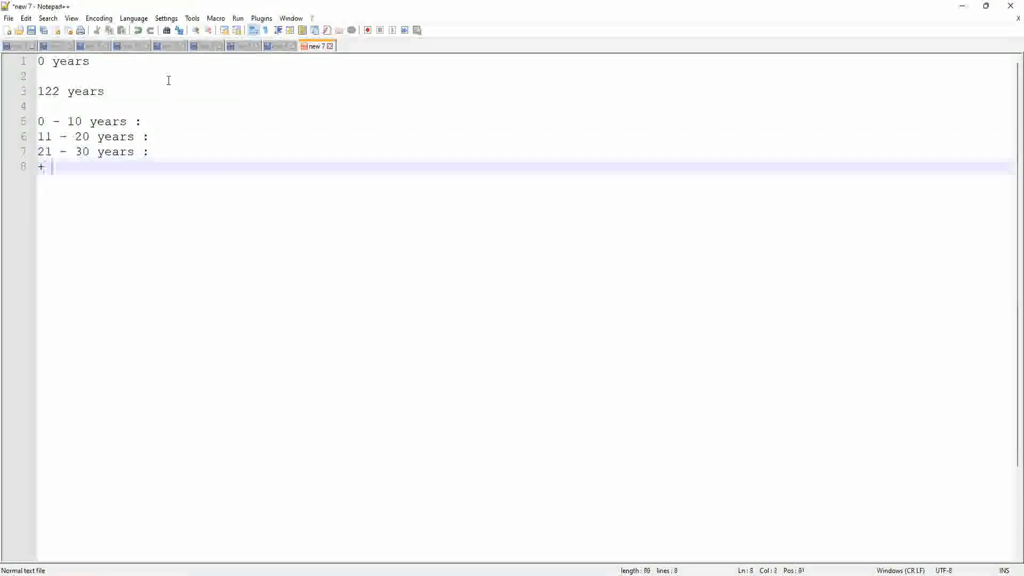
key(BackSpace)
key(BackSpace)
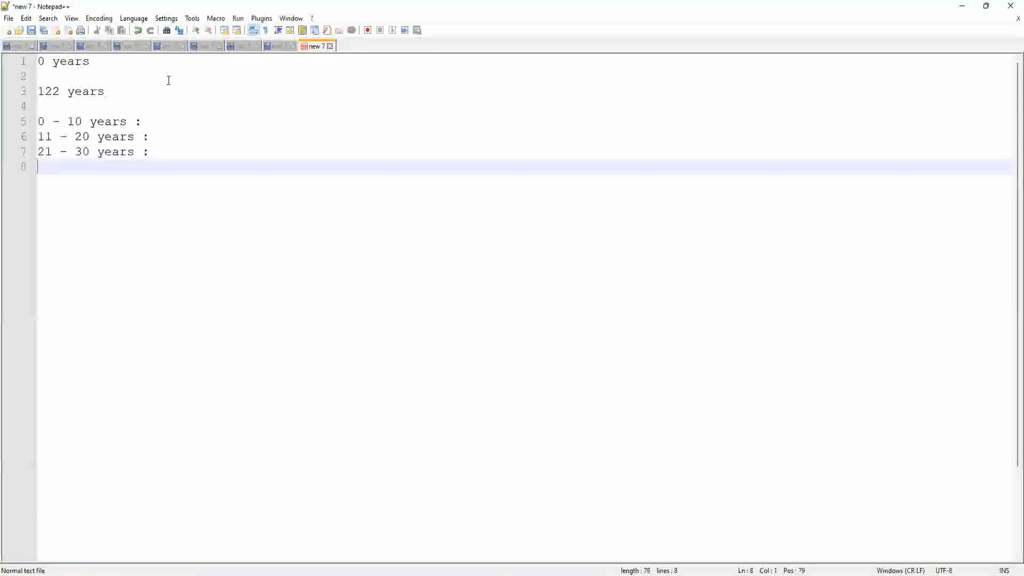
text(30 + yea)
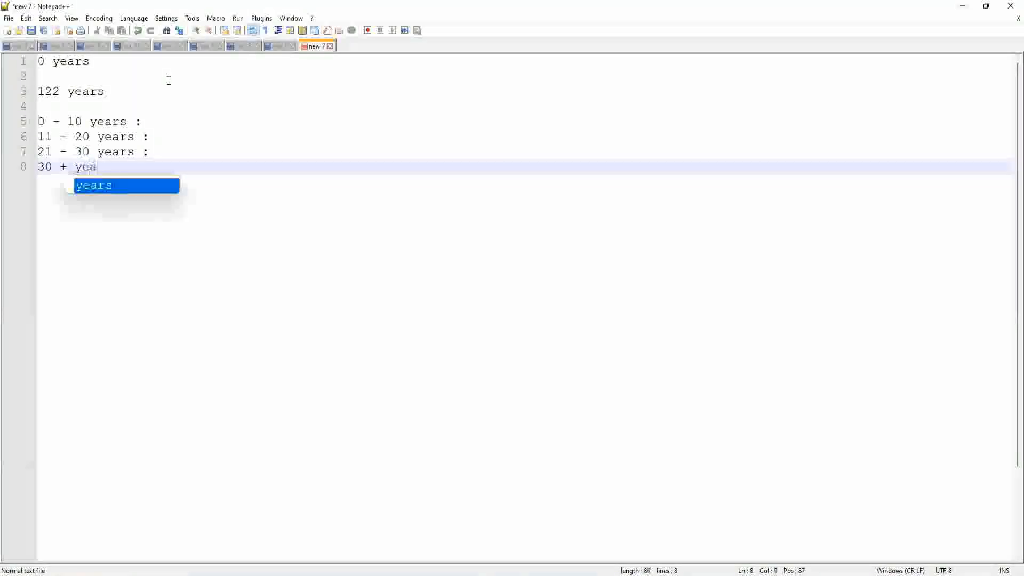
text(rs      :)
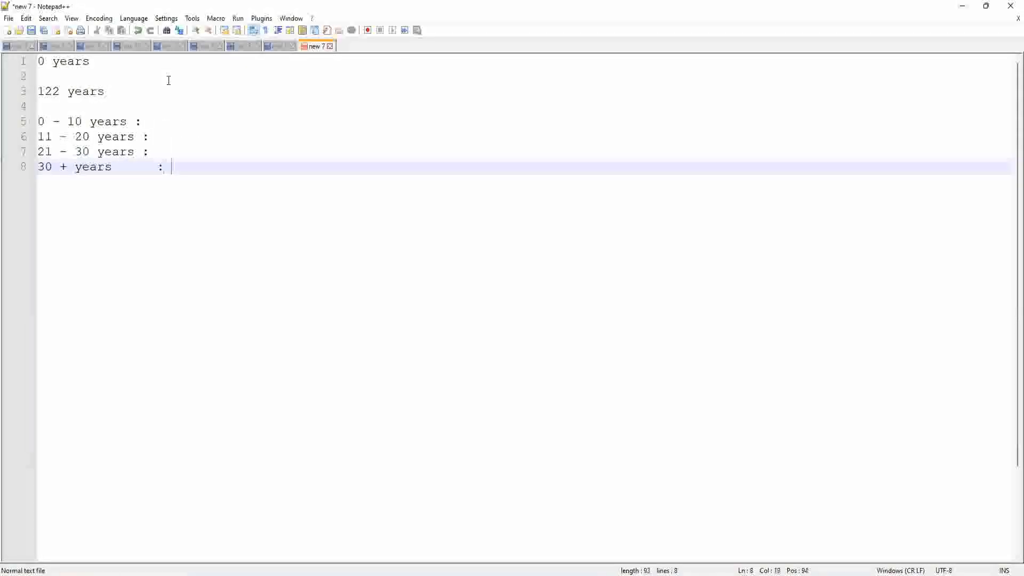
Align the colons of the first three range lines with the colon of the "30 + years" line
key(Up)
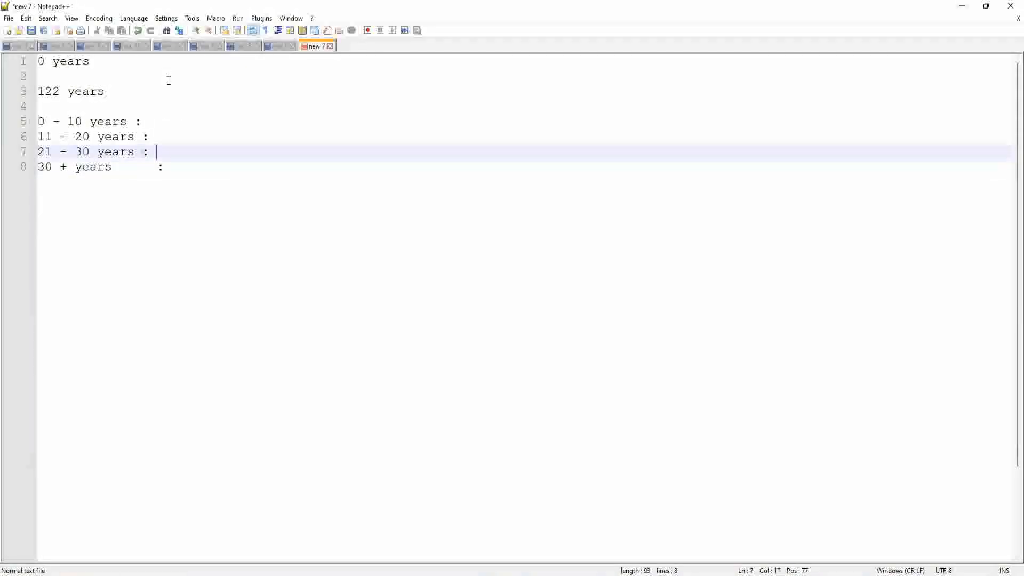
key(Left)
key(Left)
key(Up)
key(Left)
key(Left)
key(Up)
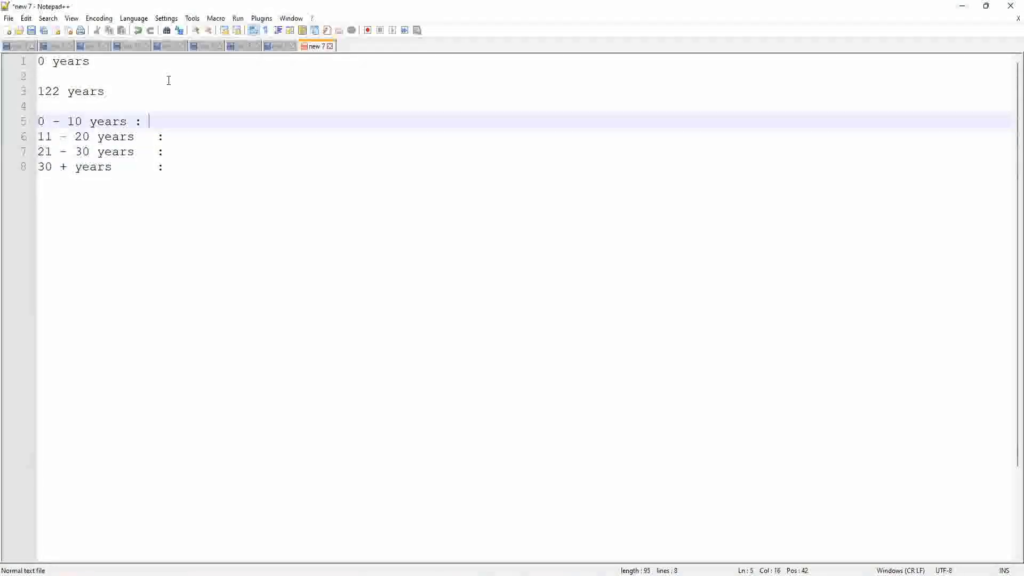
key(Left)
key(Left)
key(Tab)
Change the upper limit of the first range so the line reads "0 - 7 years"
key(End)
key(Left)
key(Left)
key(Left)
key(Left)
key(Left)
key(Left)
key(Left)
key(Left)
key(Left)
key(Left)
key(Left)
key(Left)
key(Left)
key(Left)
key(shift+Right)
key(shift+Right)
text(7)
Change both limits of the second range so the line reads "8 - 15 years"
key(Down)
key(Left)
key(Left)
key(Left)
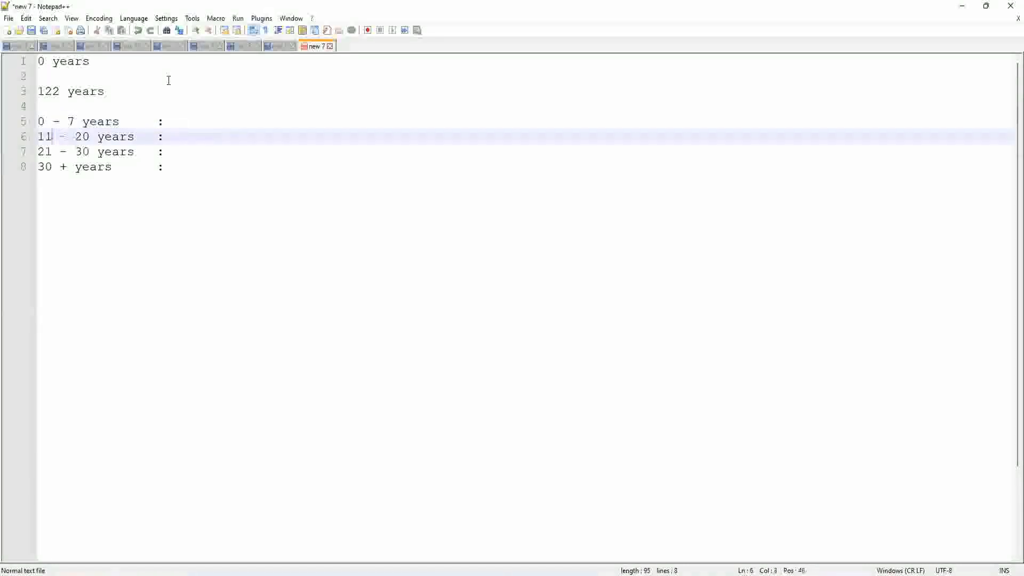
key(shift+Left)
key(shift+Left)
text(8)
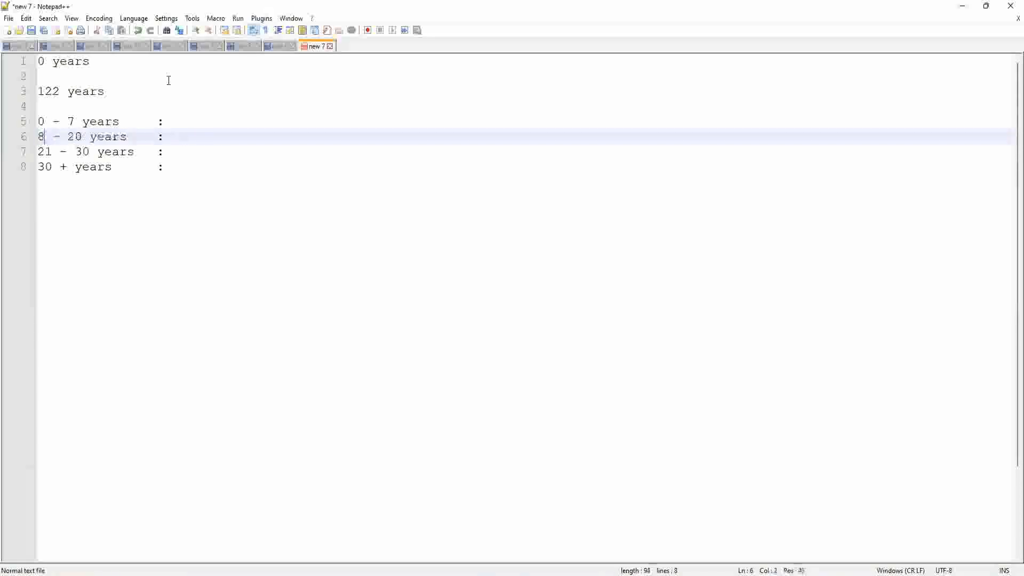
key(Right)
key(Right)
key(Right)
key(shift+Right)
key(shift+Right)
text(15)
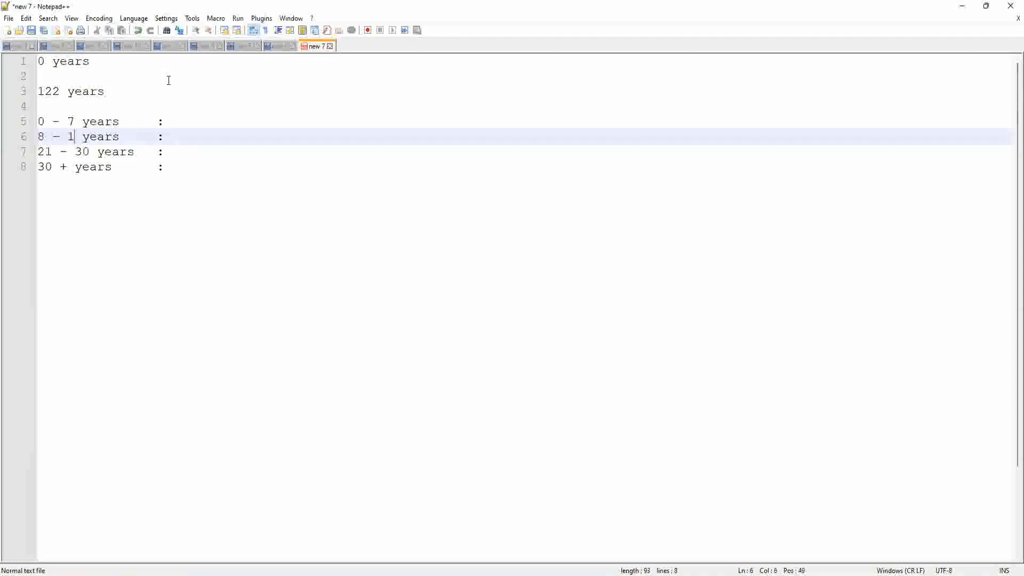
Change the lower limit of the third range so the line reads "16 - 30 years"
key(Down)
key(Left)
key(Left)
key(Left)
key(Left)
key(Left)
key(Left)
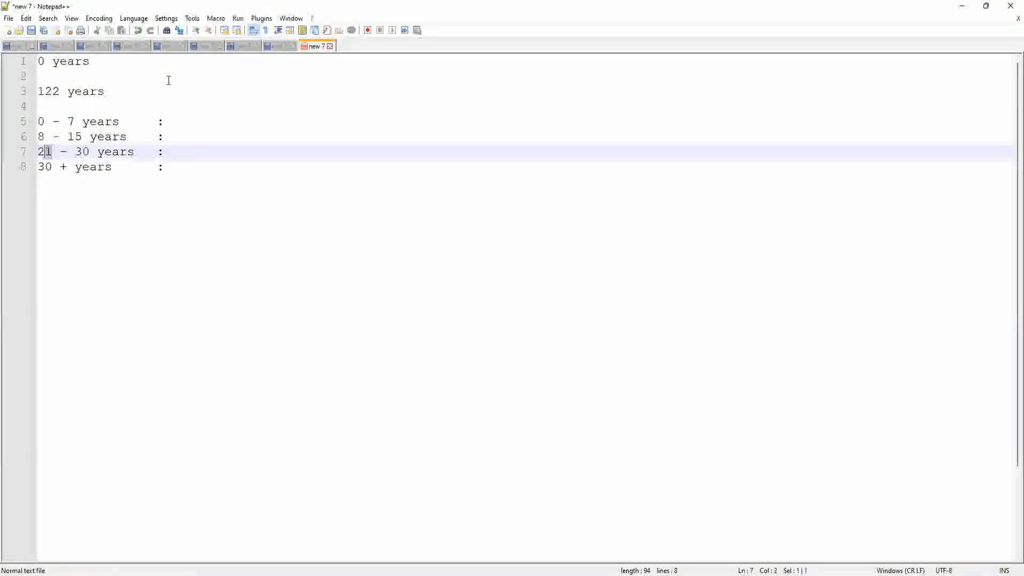
key(shift+Right)
key(shift+Right)
text(16)
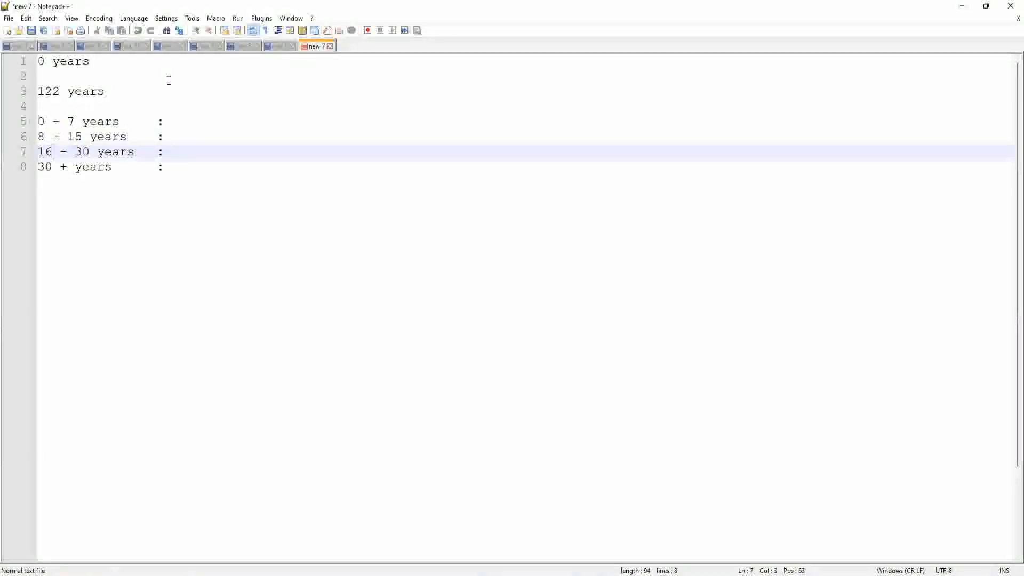
Label the "0 - 7 years" range as "Amateurs" after its colon
key(Up)
key(Up)
key(Right)
key(Right)
key(Right)
key(Right)
key(Right)
key(Right)
key(Right)
key(Right)
key(Right)
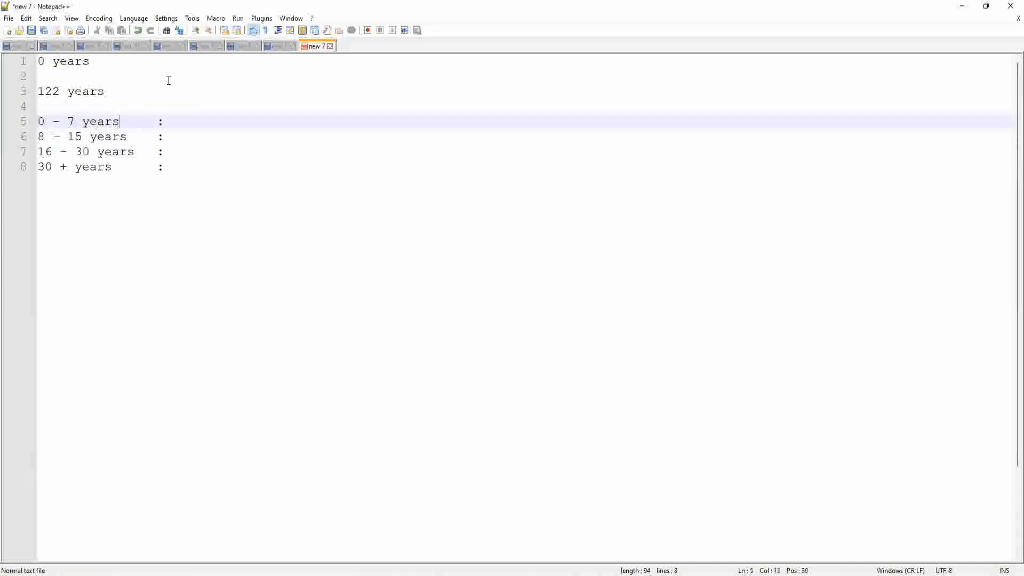
key(Right)
key(Right)
text(Amateurs)
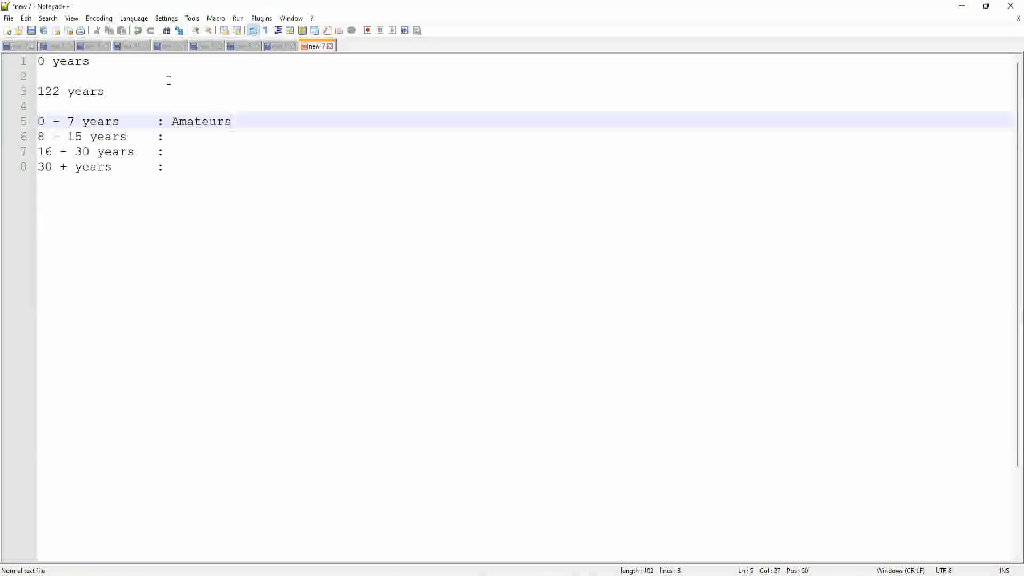
Label the "8 - 15 years" range "Experienced", the "16 - 30 years" range "Seniors" and the "30 + years" range "Legends"
key(Down)
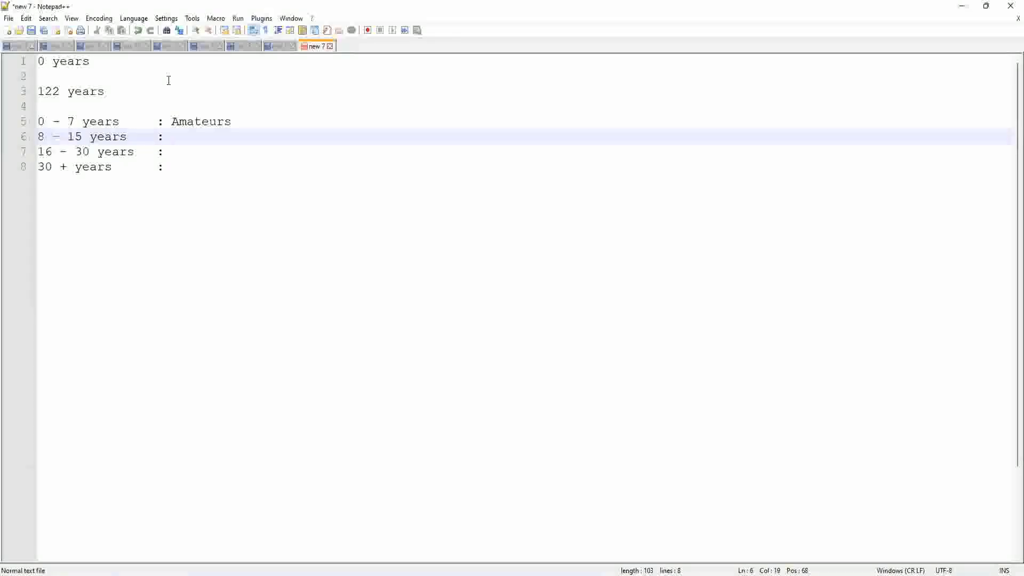
text(Experienced)
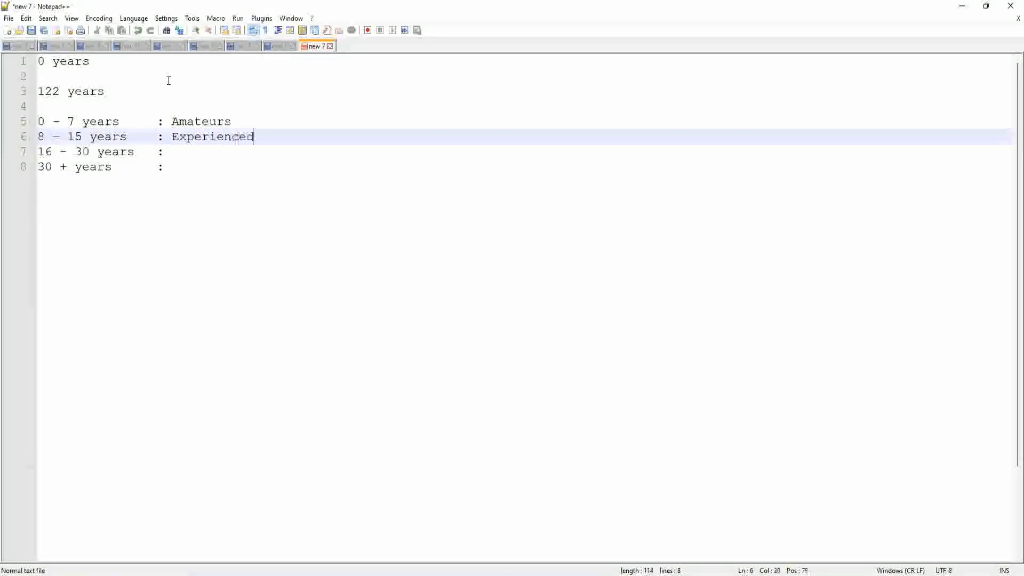
key(Down)
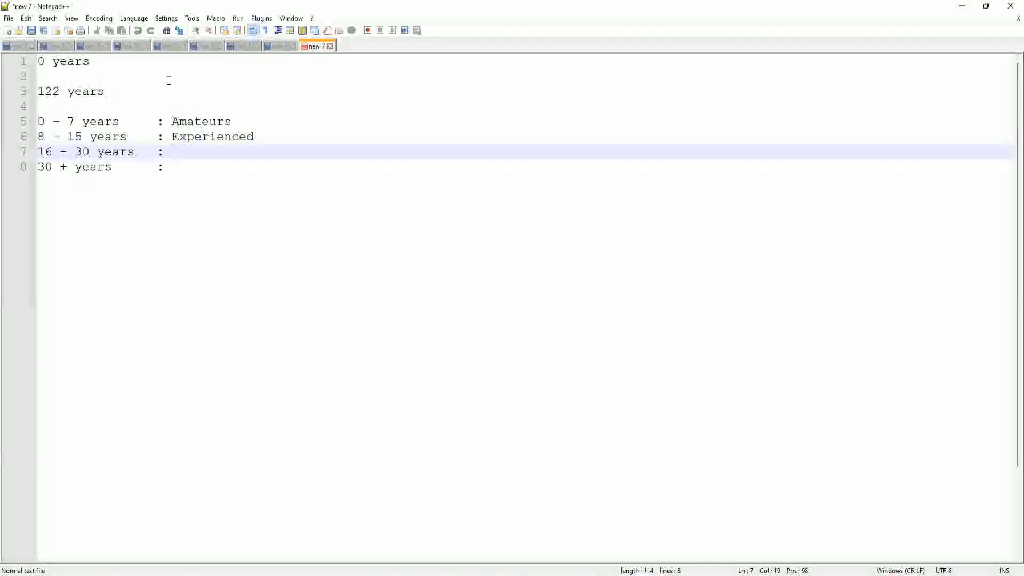
text(Seniors)
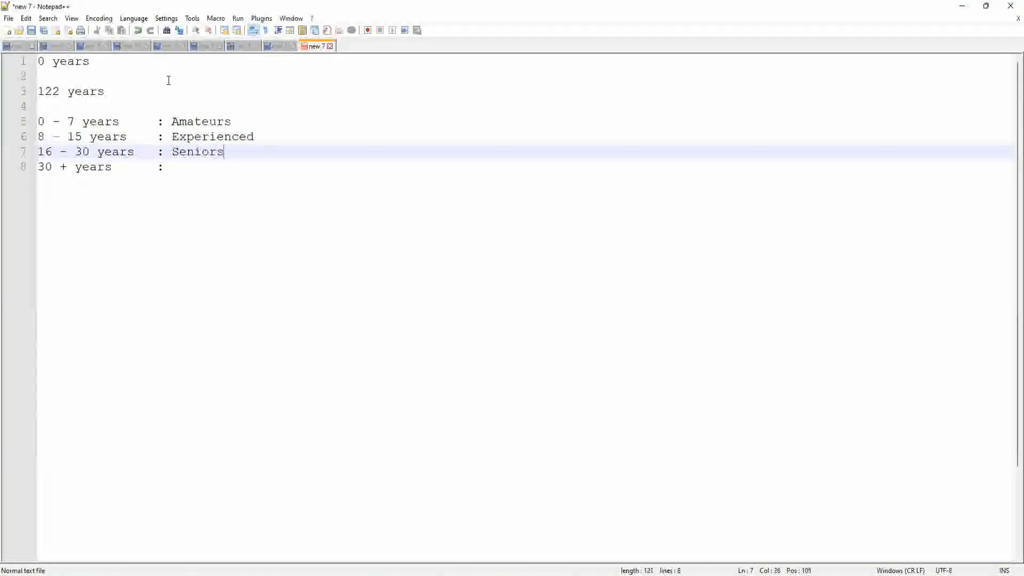
key(Down)
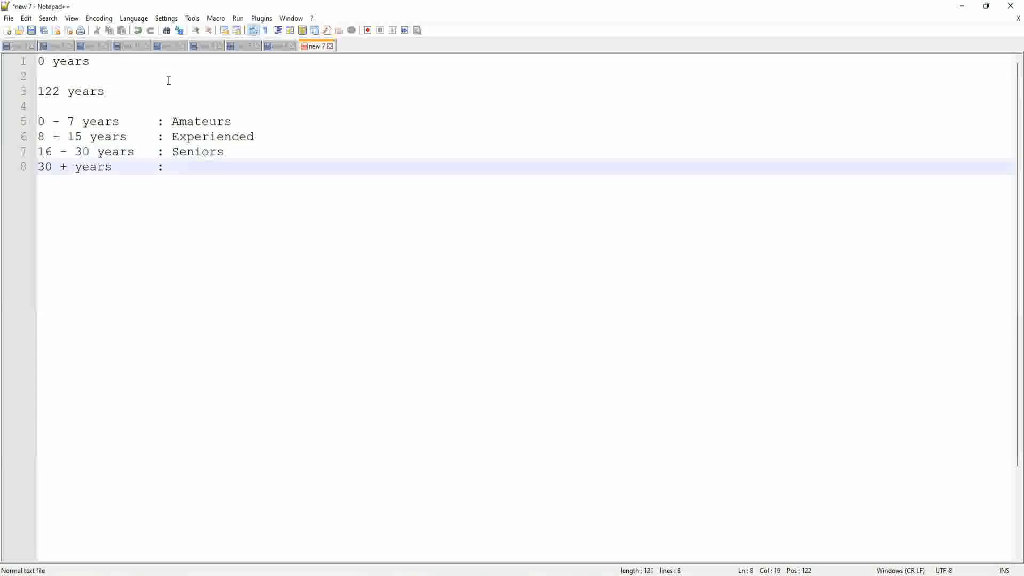
text(Legends)
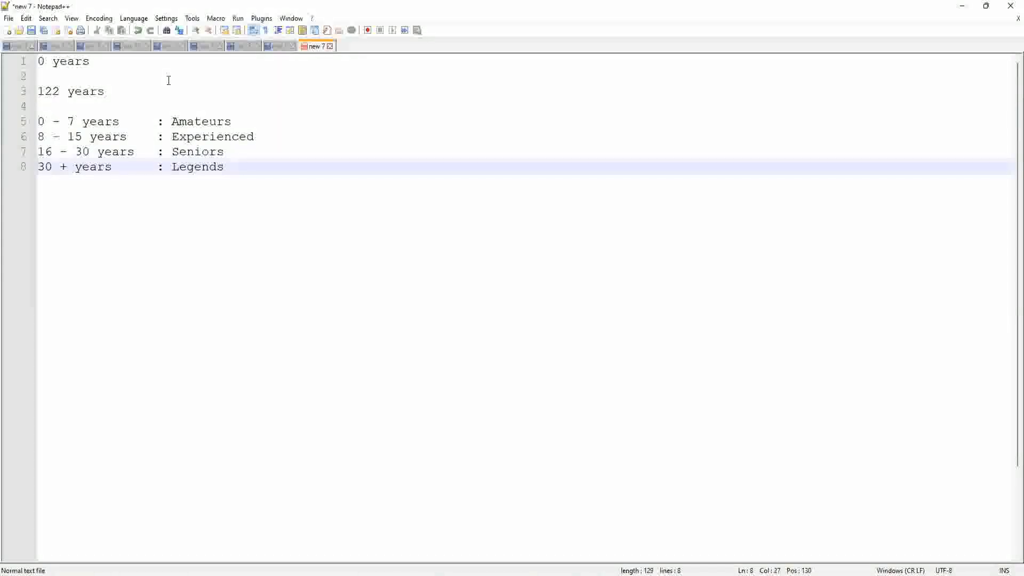
Make the plural range labels singular so they read "Legend", "Senior" and "Amateur"
key(BackSpace)
key(BackSpace)
key(Up)
key(Delete)
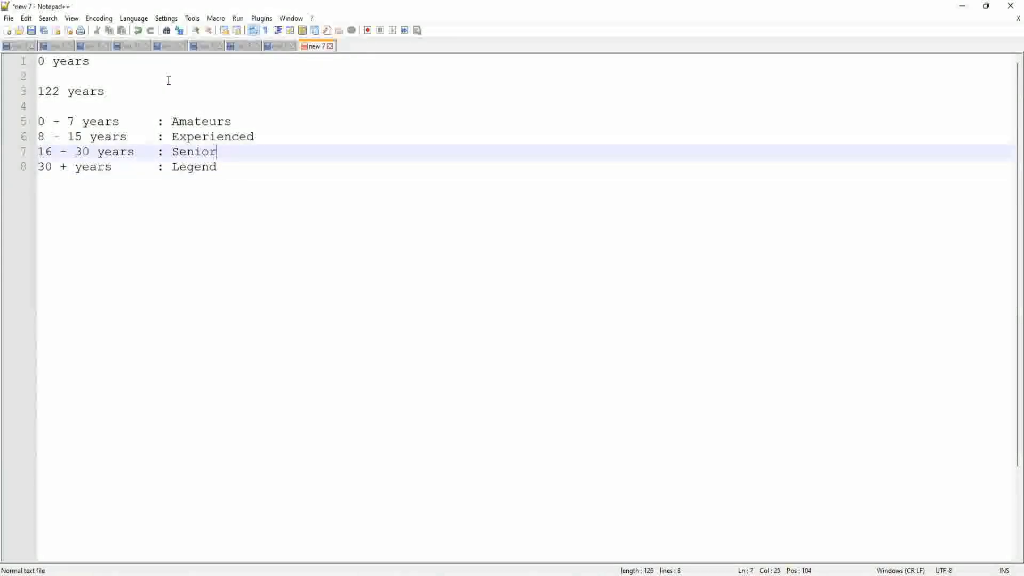
key(Up)
key(Up)
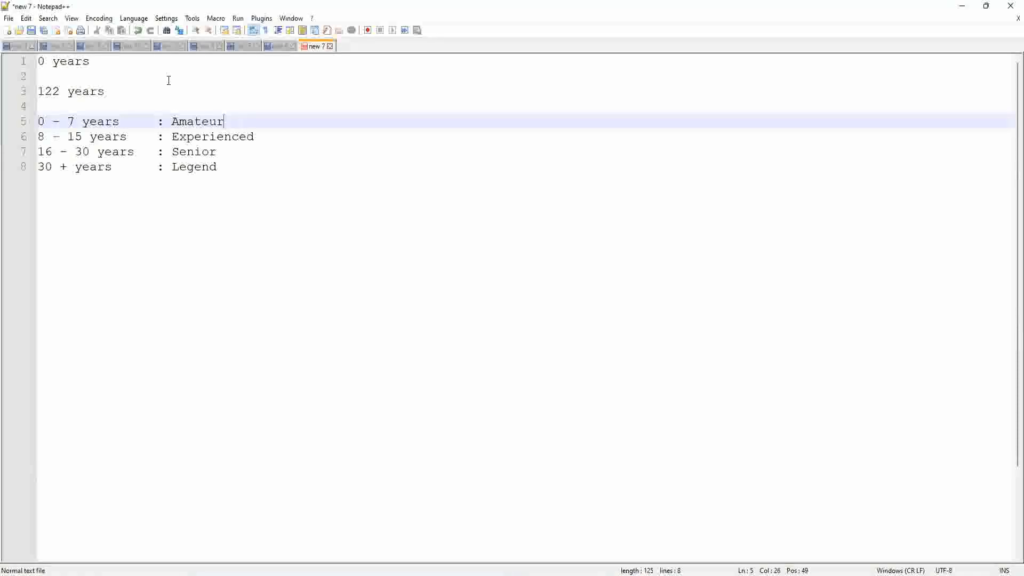
Start a new line at the end of the notes, leaving two blank lines after the "30 + years" range
key(ctrl+End)
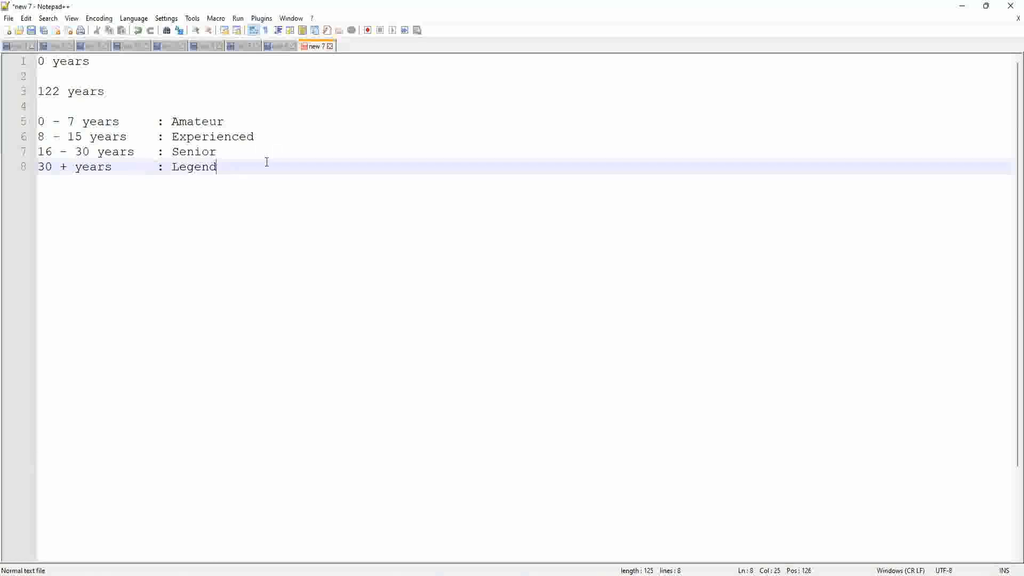
key(Return)
key(Return)
key(Return)
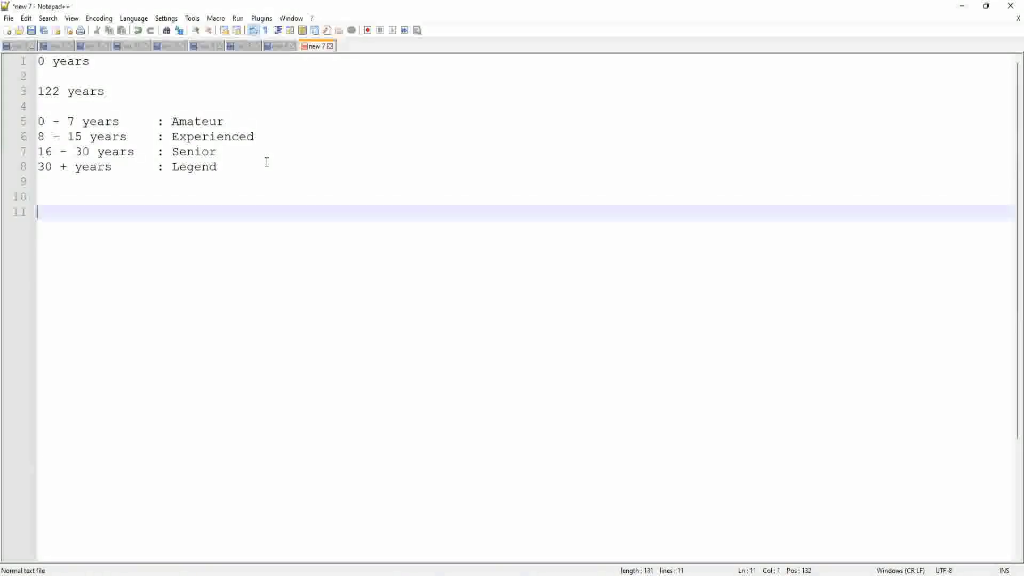
text(If Else ()
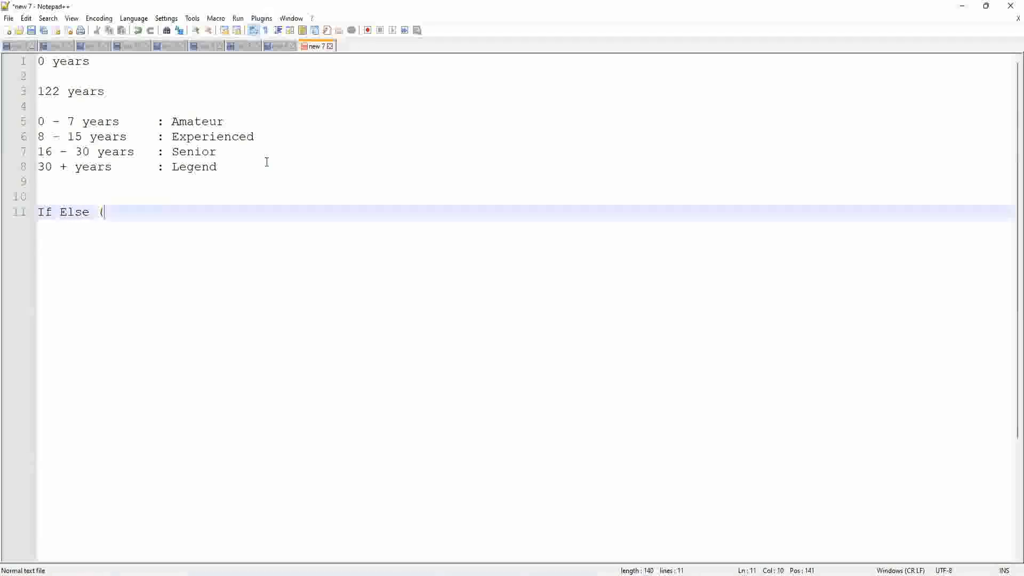
key(BackSpace)
key(BackSpace)
key(BackSpace)
key(BackSpace)
key(BackSpace)
key(BackSpace)
key(BackSpace)
key(BackSpace)
key(BackSpace)
Add the heading "Boolean Fields :" below the year ranges, followed by a blank line
text(Bool)
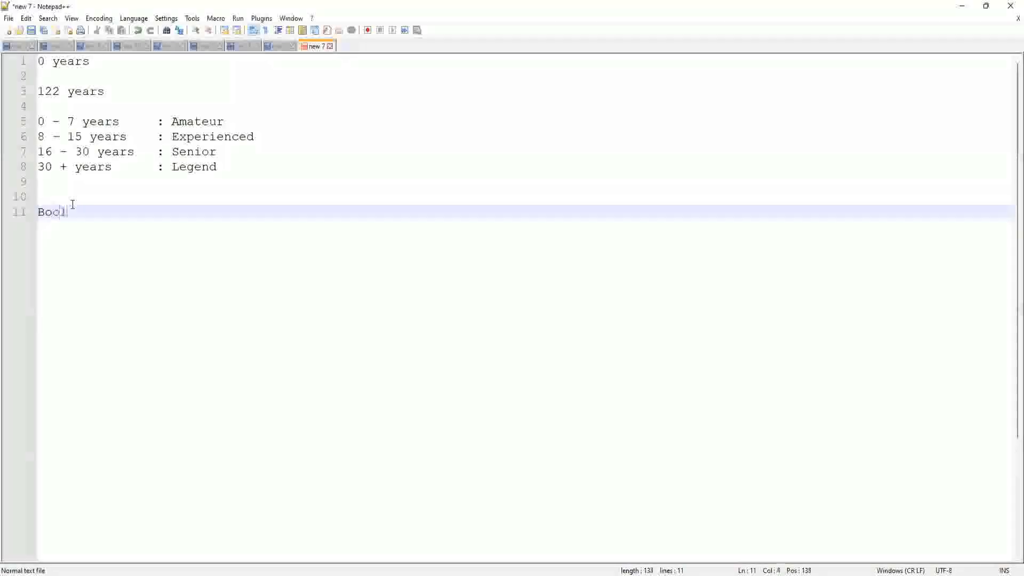
text(ean Fie)
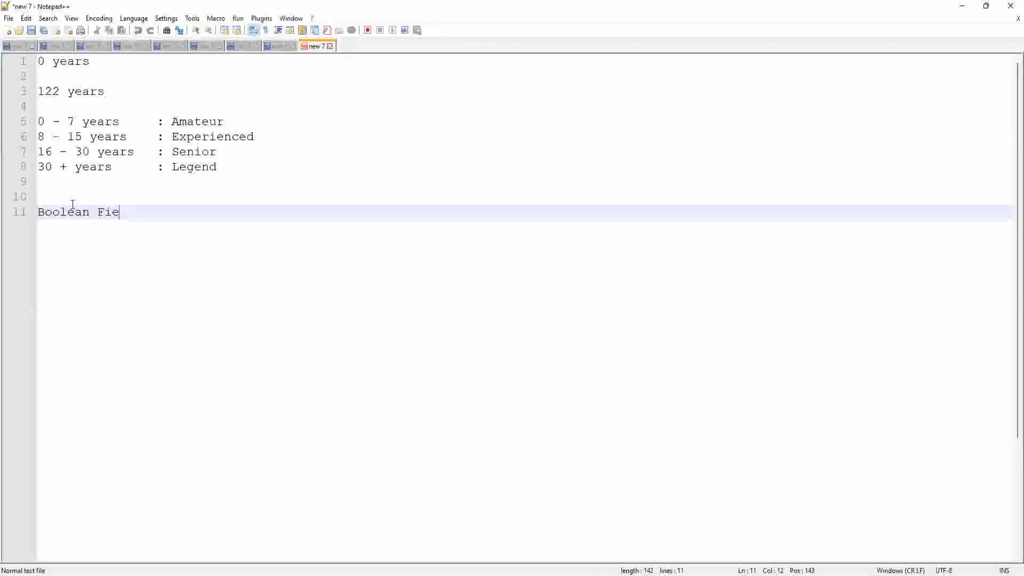
text(lds :)
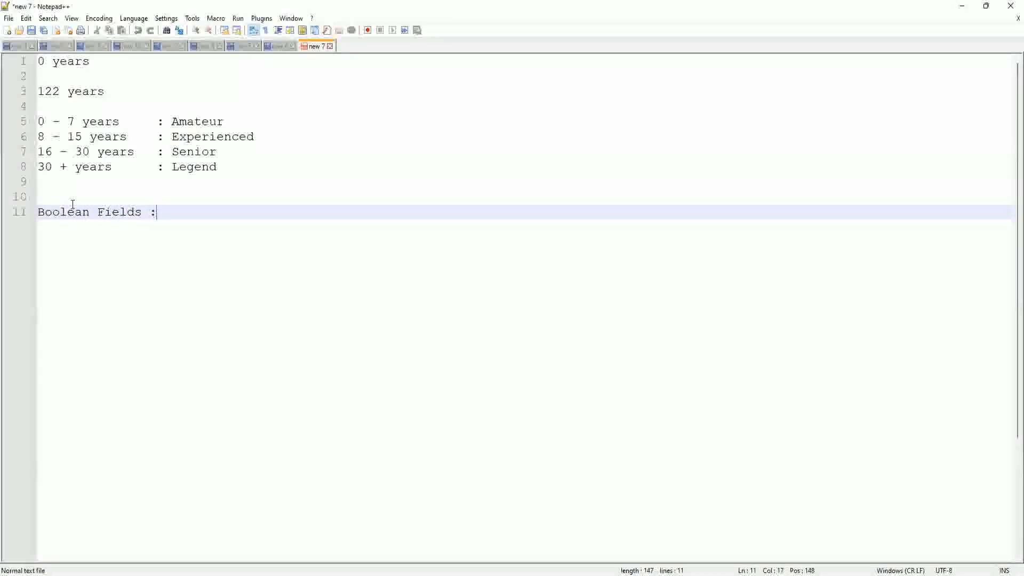
key(Return)
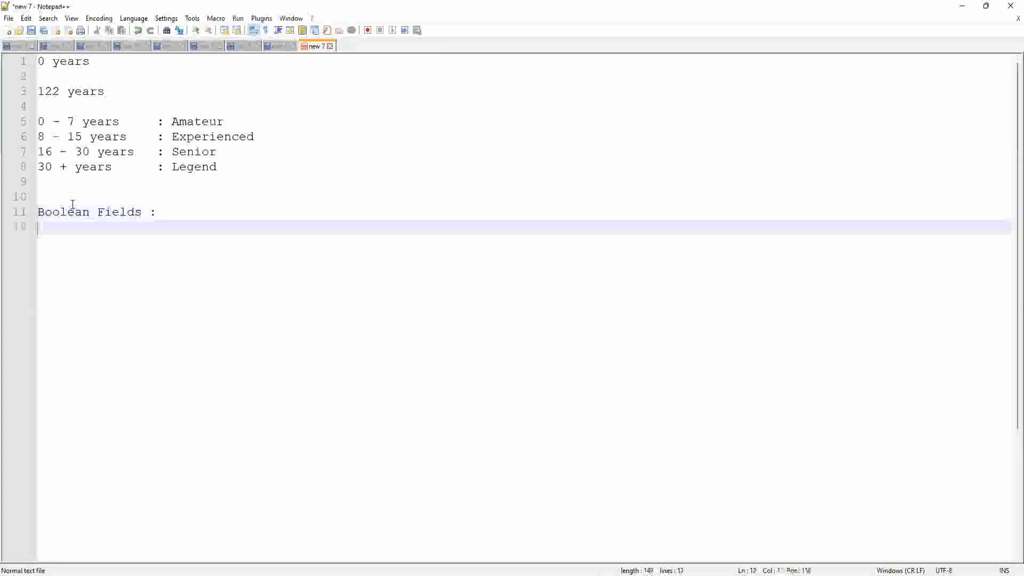
key(Return)
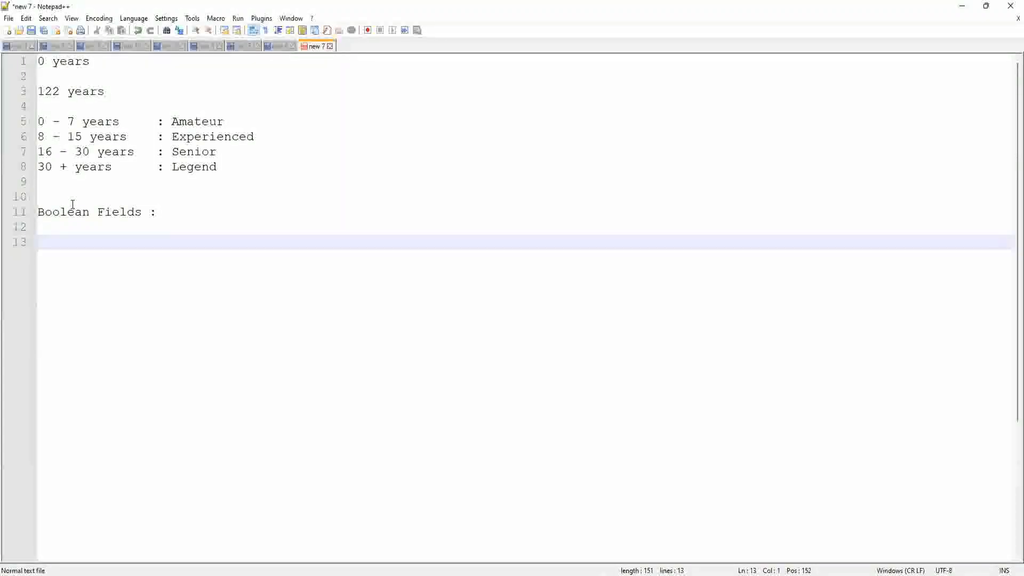
Begin the first field definition under the heading with "Field 1 : Boolean :"
text(Fie)
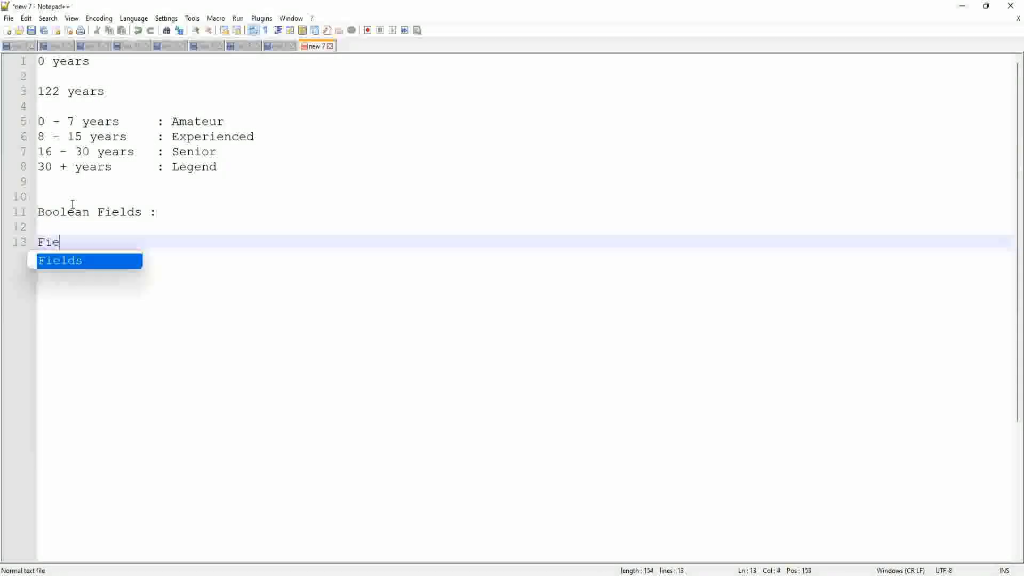
text(ld 1 )
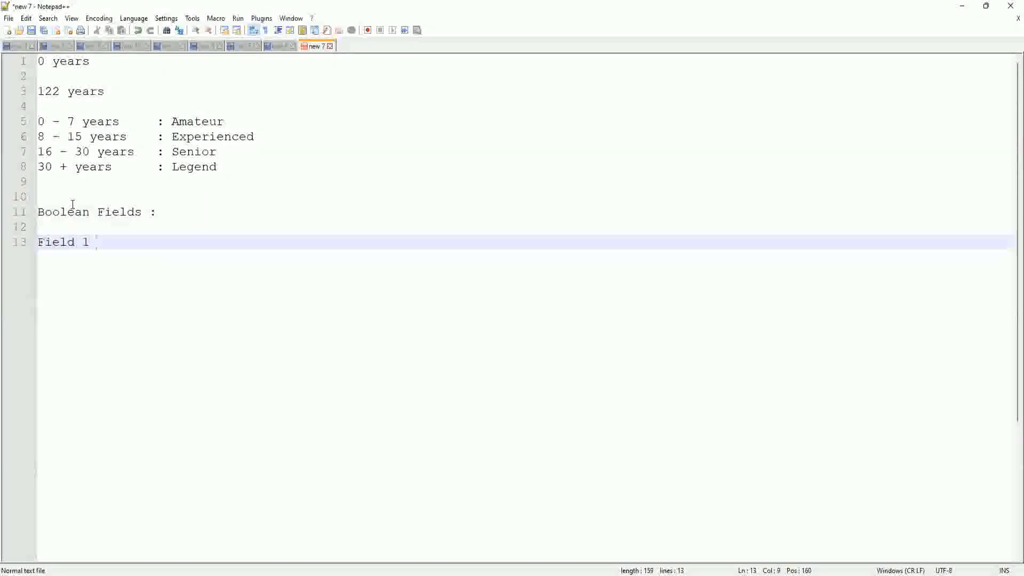
text(:)
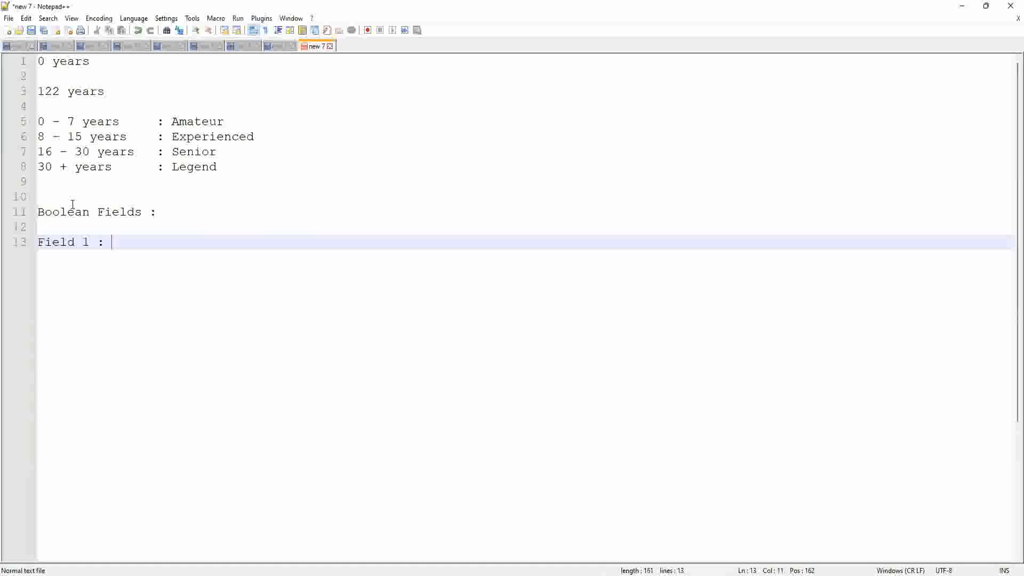
text(B)
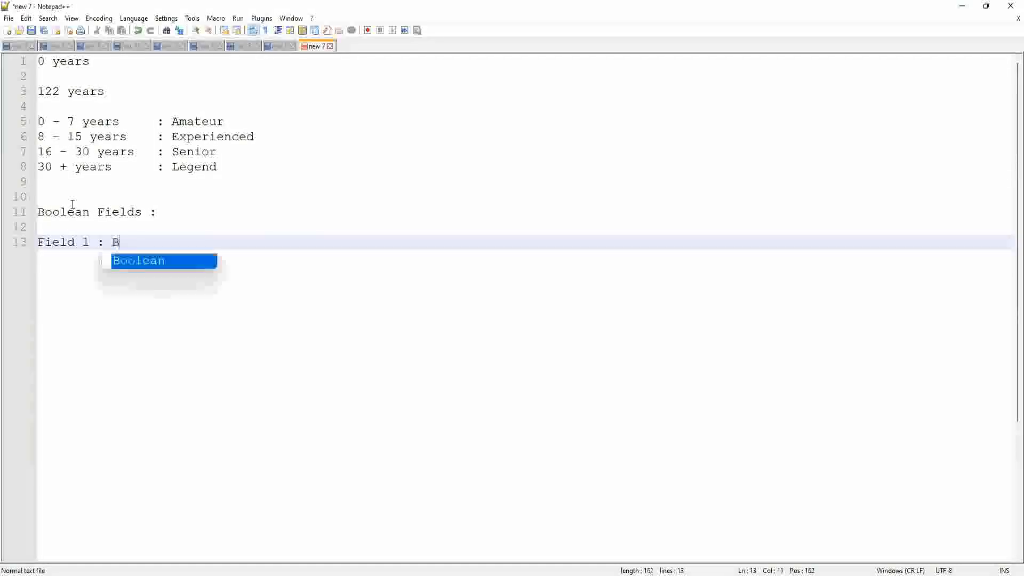
text(oolean )
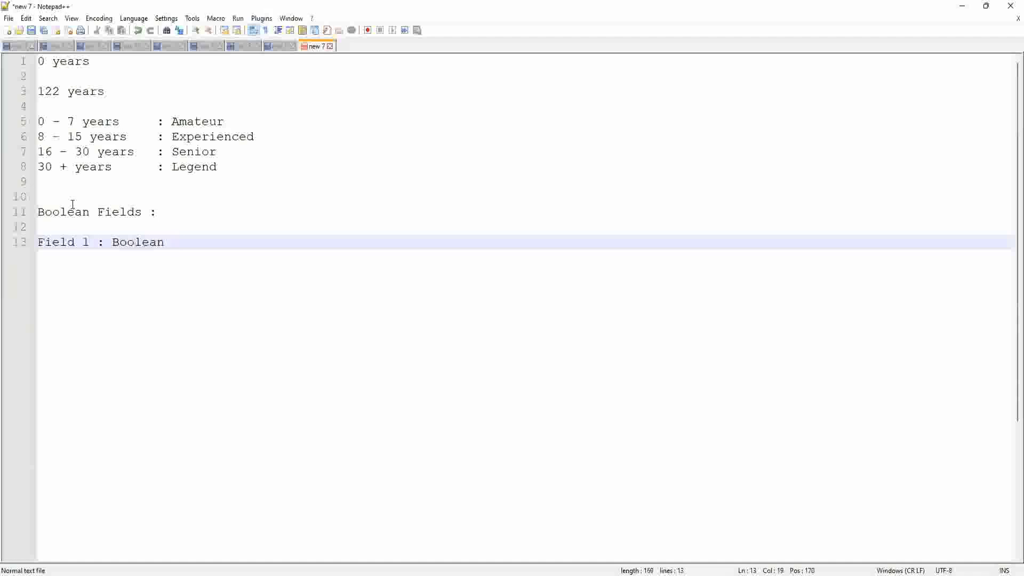
text(:)
Complete the Field 1 line with the condition "Years of Experience greater than or equal to 0"
text(Years of E)
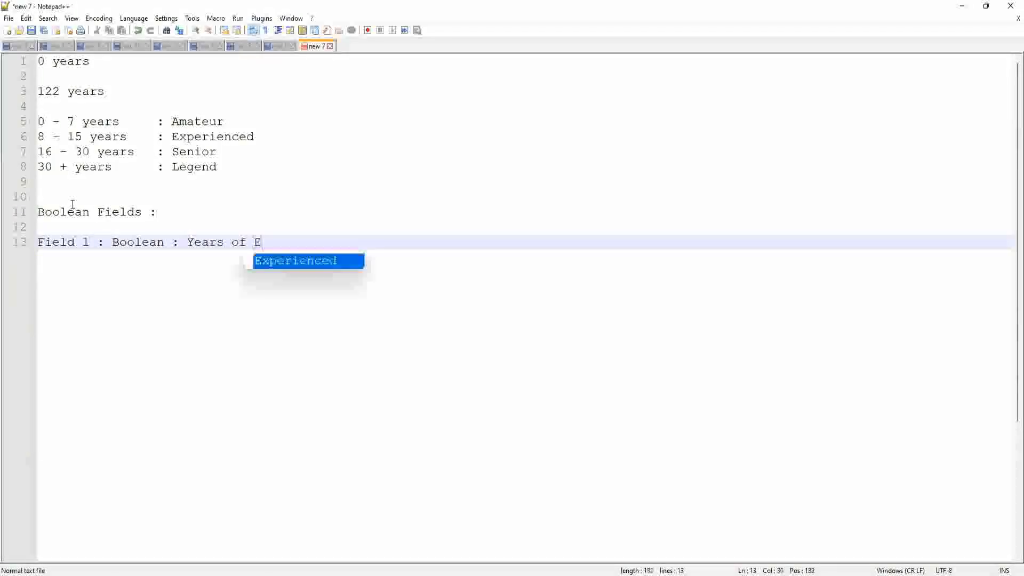
text(xperiecne)
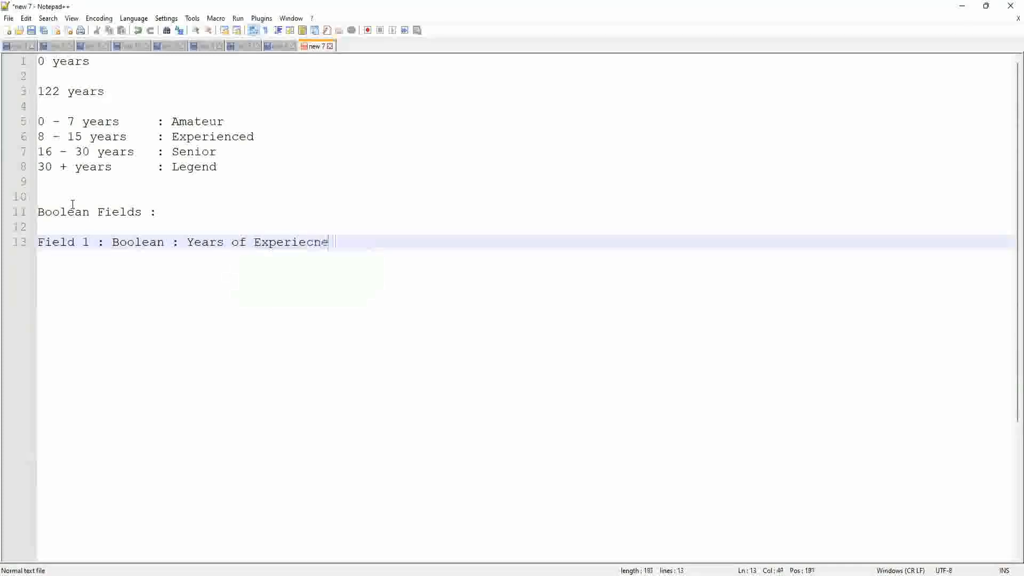
key(BackSpace)
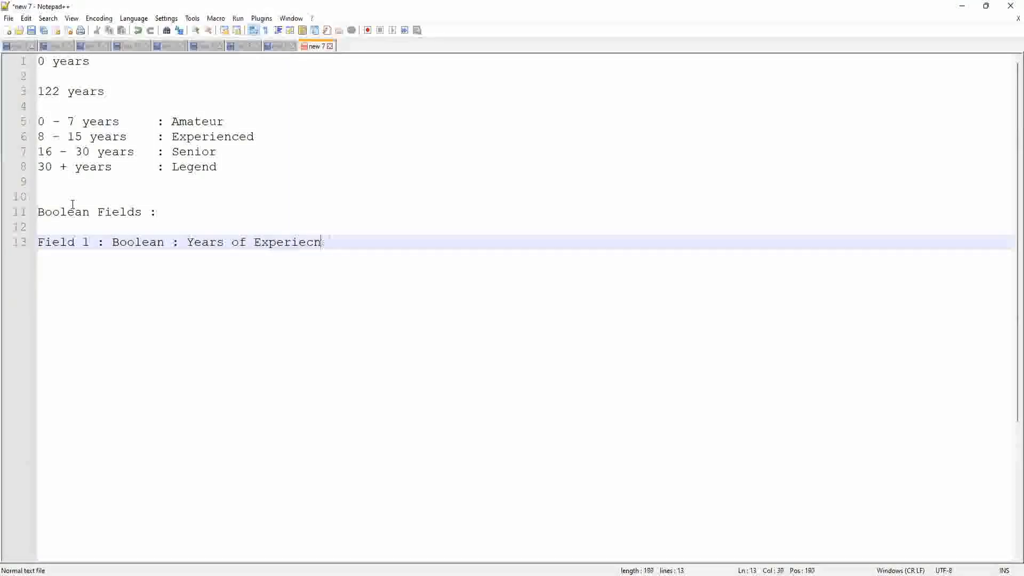
key(BackSpace)
key(BackSpace)
text(nce greatr t)
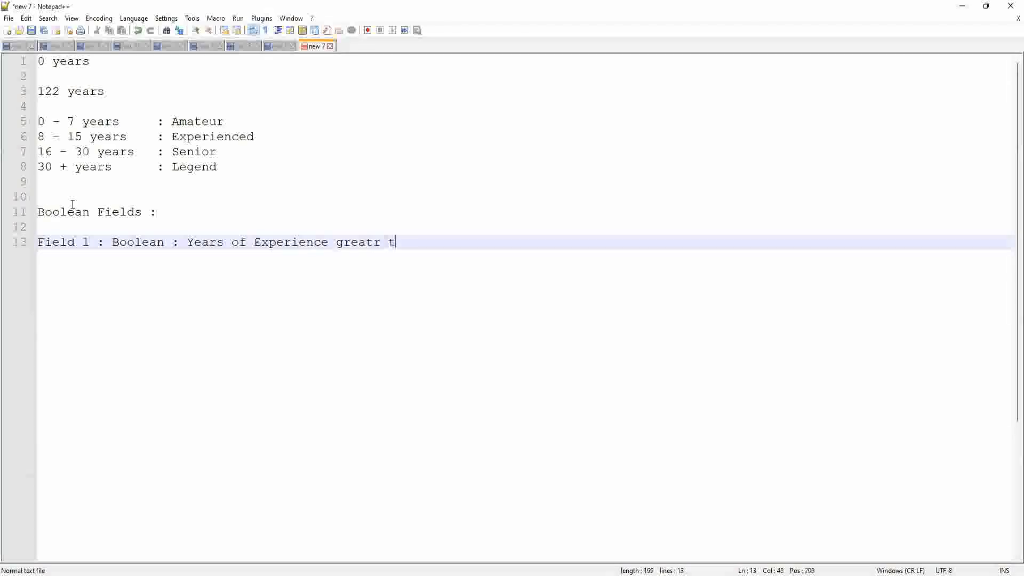
text(han)
key(BackSpace)
key(BackSpace)
key(BackSpace)
key(BackSpace)
key(BackSpace)
key(BackSpace)
text(er)
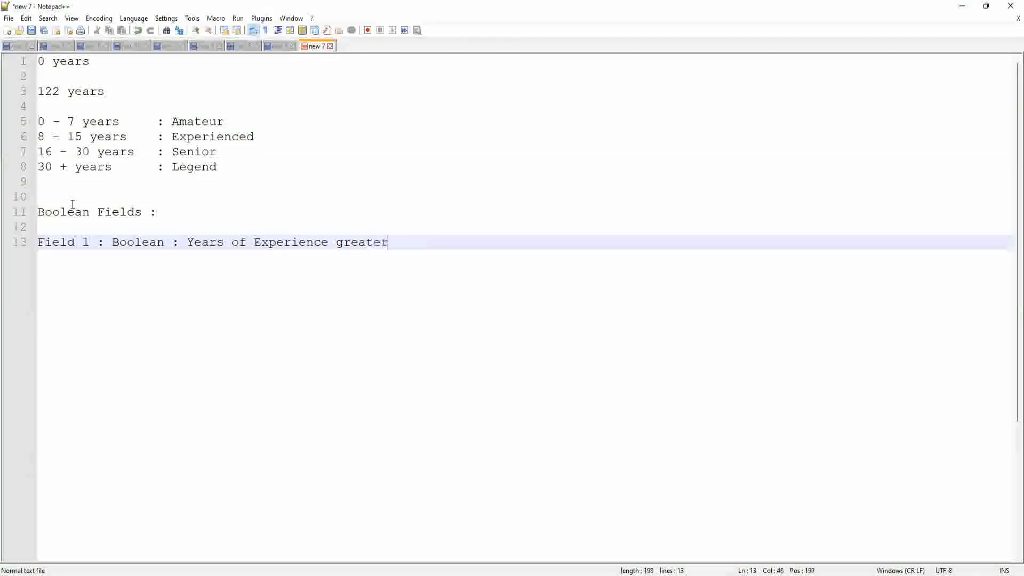
text( than or equal )
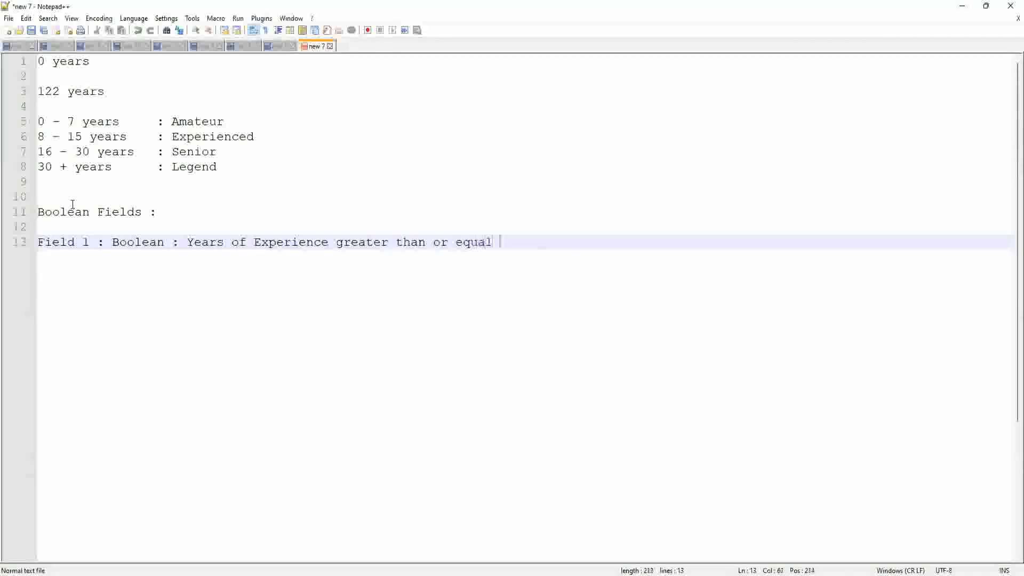
text(to 0)
Add a second Field 1 condition on the line below, reading "AND Years of Experience less than or equal to 7", aligned under the first condition
key(Return)
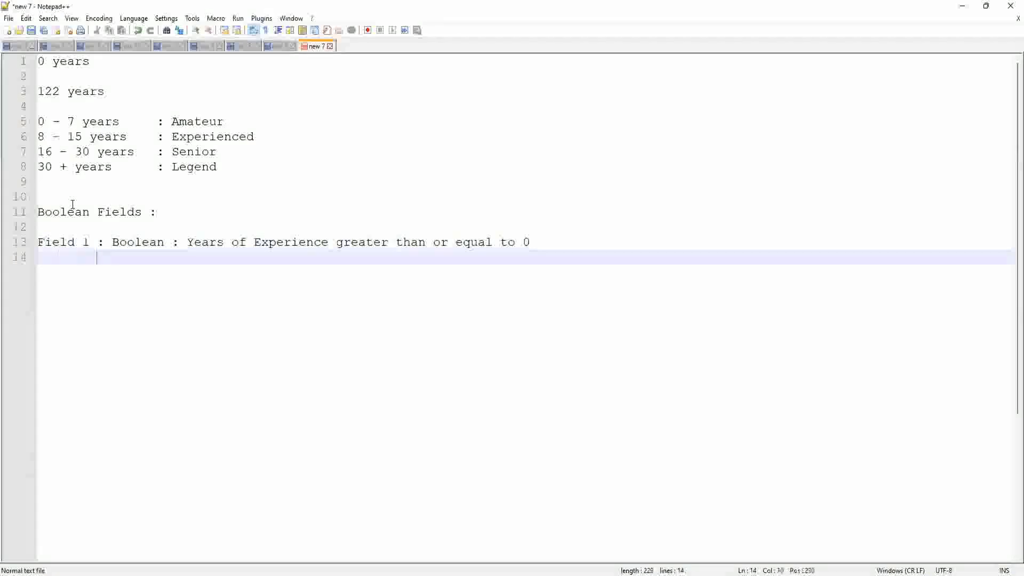
text(AND  Years)
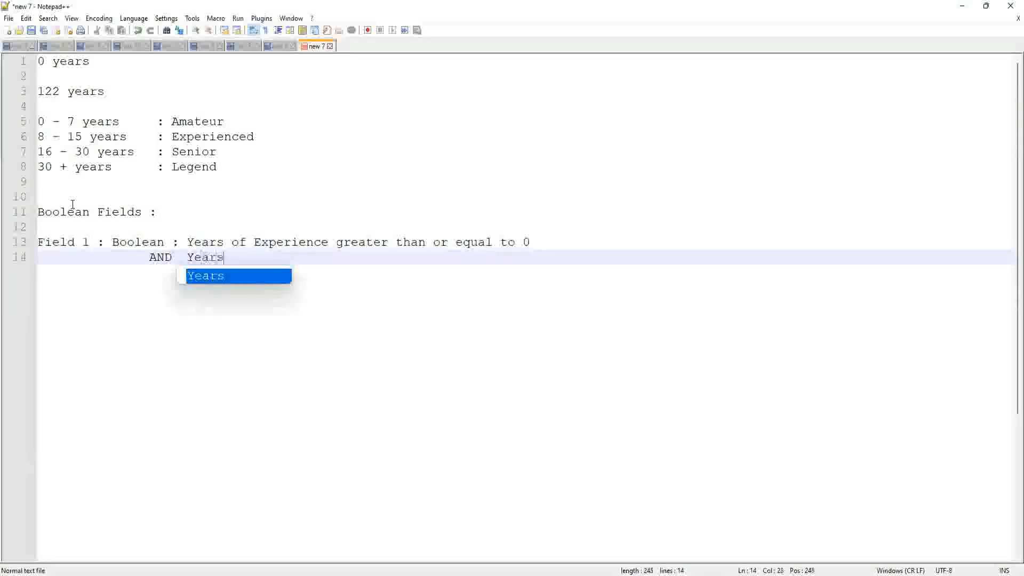
text( of E)
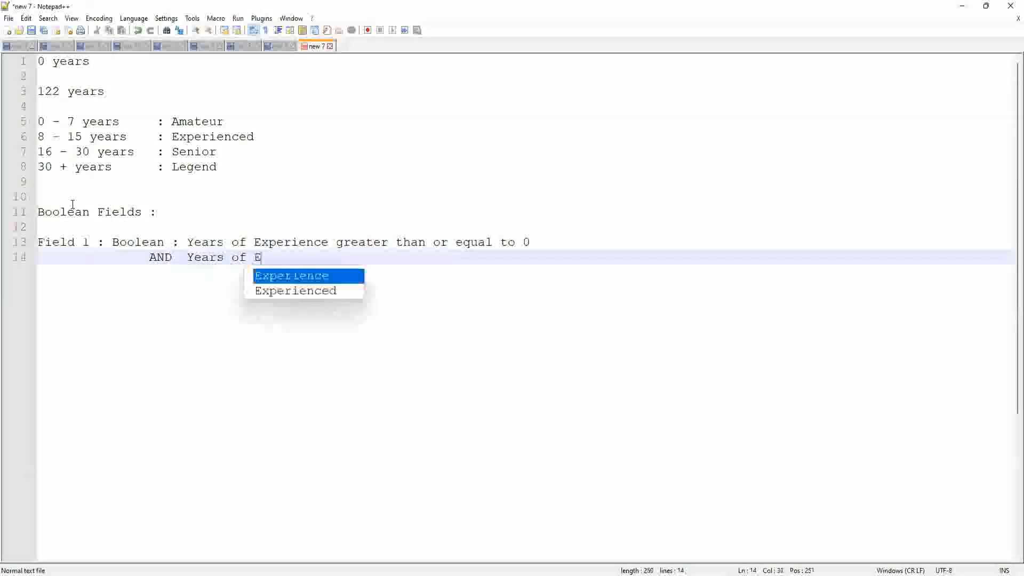
text(xperience )
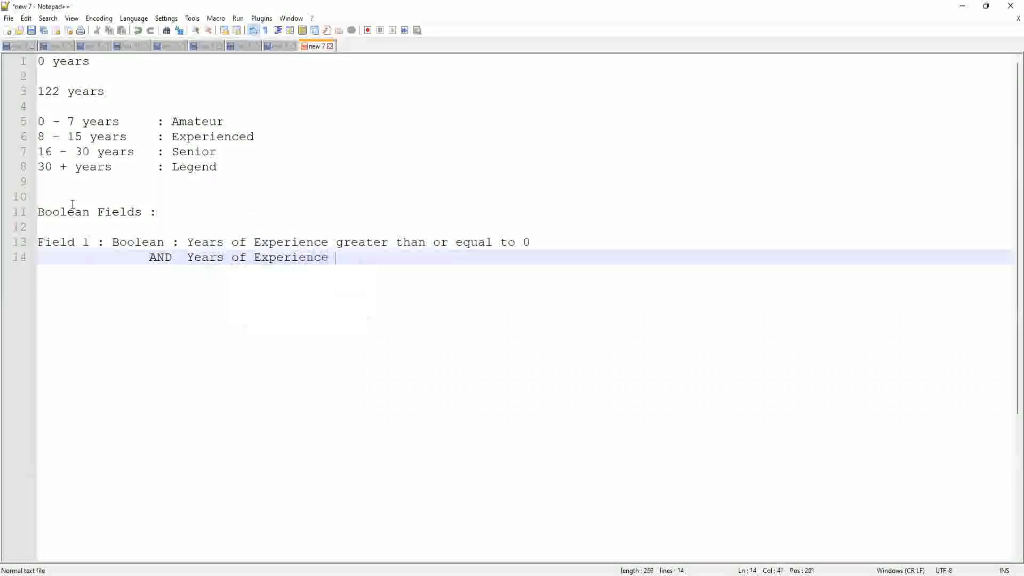
text(less than of)
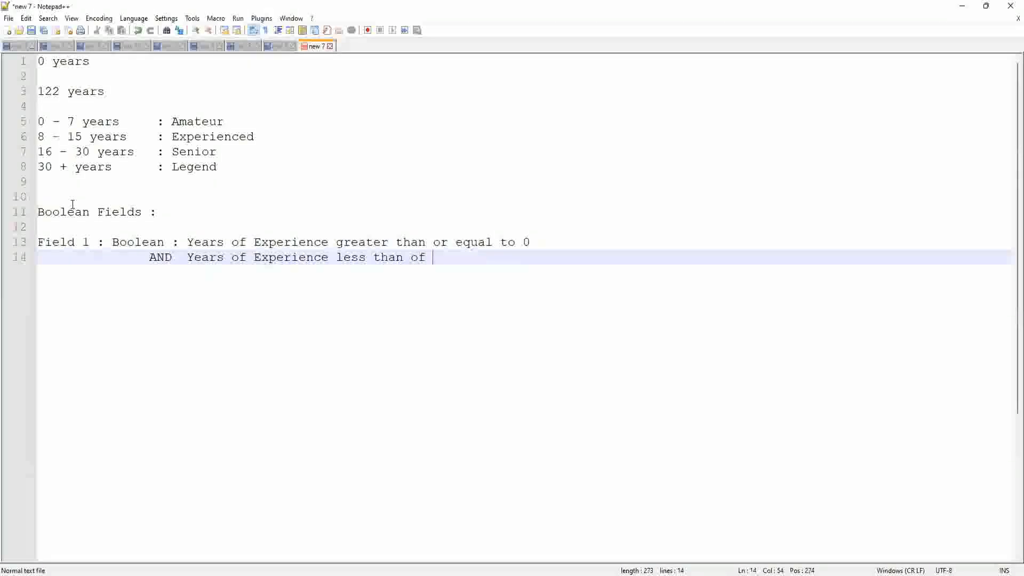
key(BackSpace)
key(BackSpace)
text(r e)
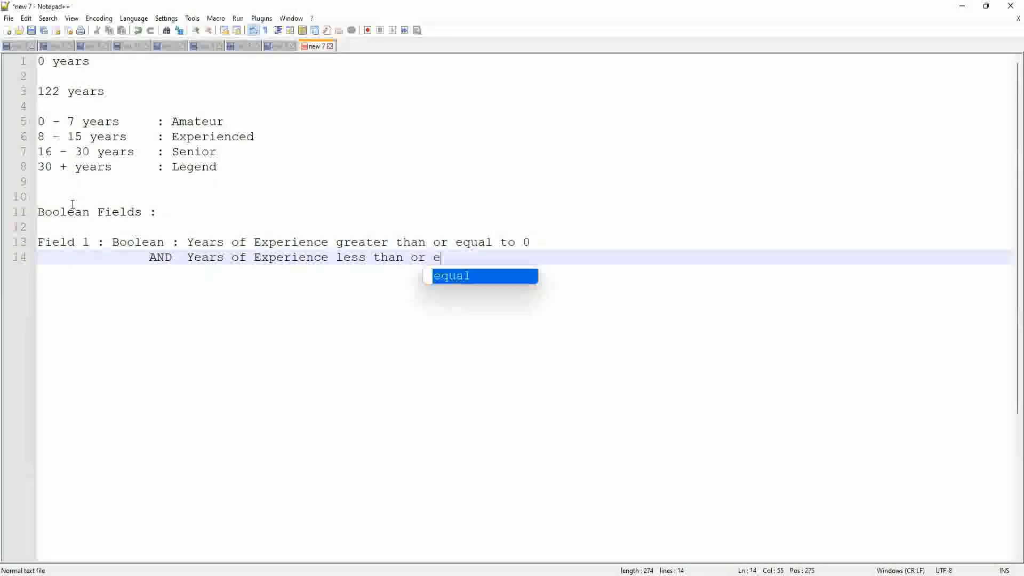
text(qual to )
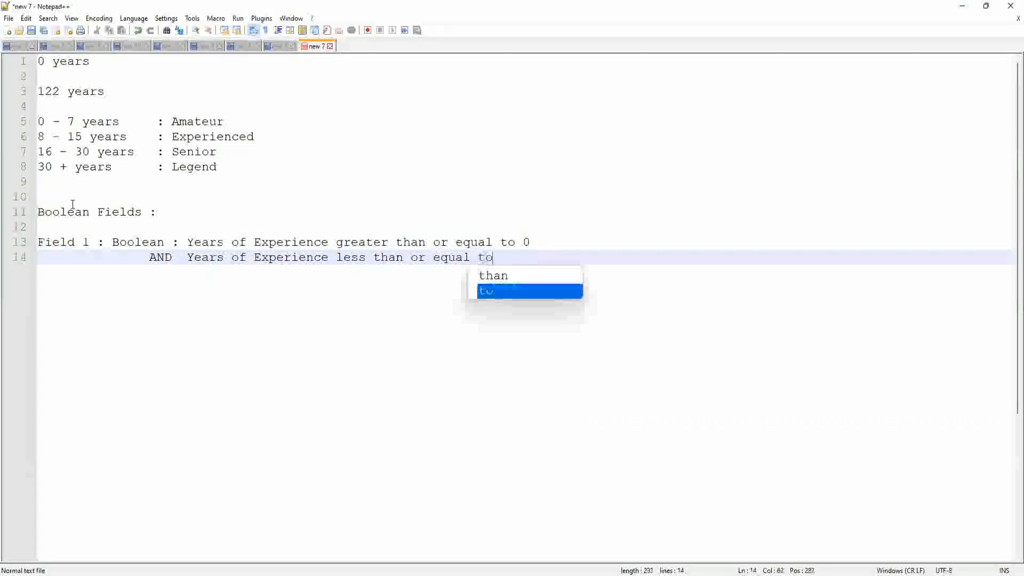
text(7)
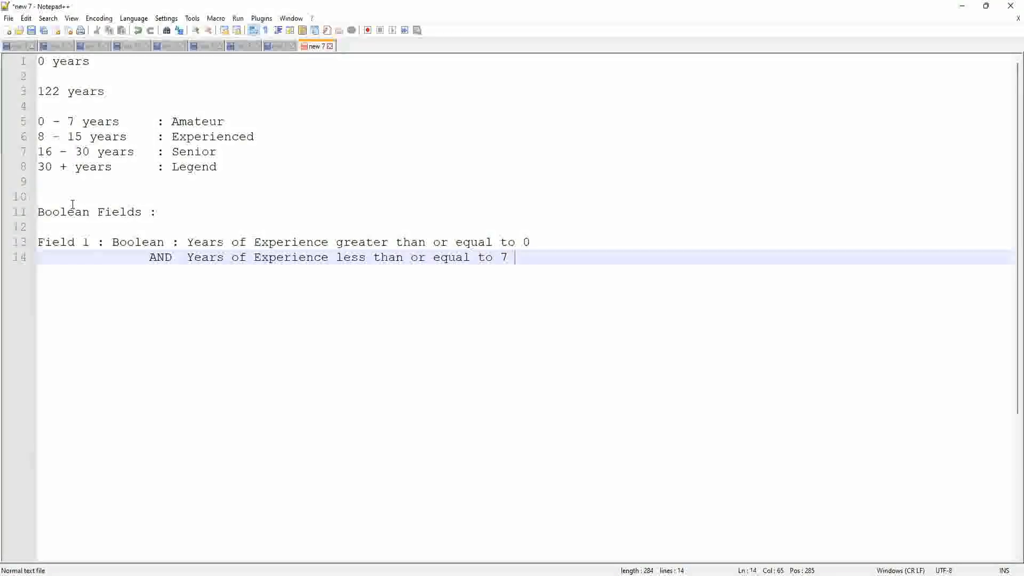
Leave a blank line after the Field 1 conditions and start an unindented line reading "Field 2 :"
key(Return)
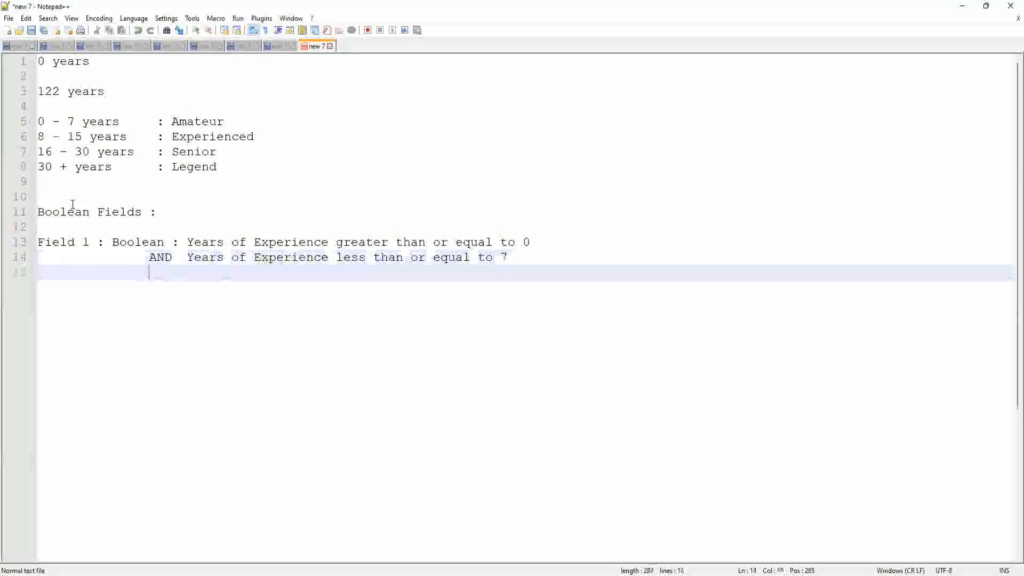
key(Return)
key(BackSpace)
key(BackSpace)
key(BackSpace)
key(BackSpace)
key(BackSpace)
key(BackSpace)
key(BackSpace)
key(BackSpace)
key(BackSpace)
key(BackSpace)
key(BackSpace)
key(BackSpace)
key(BackSpace)
key(BackSpace)
key(BackSpace)
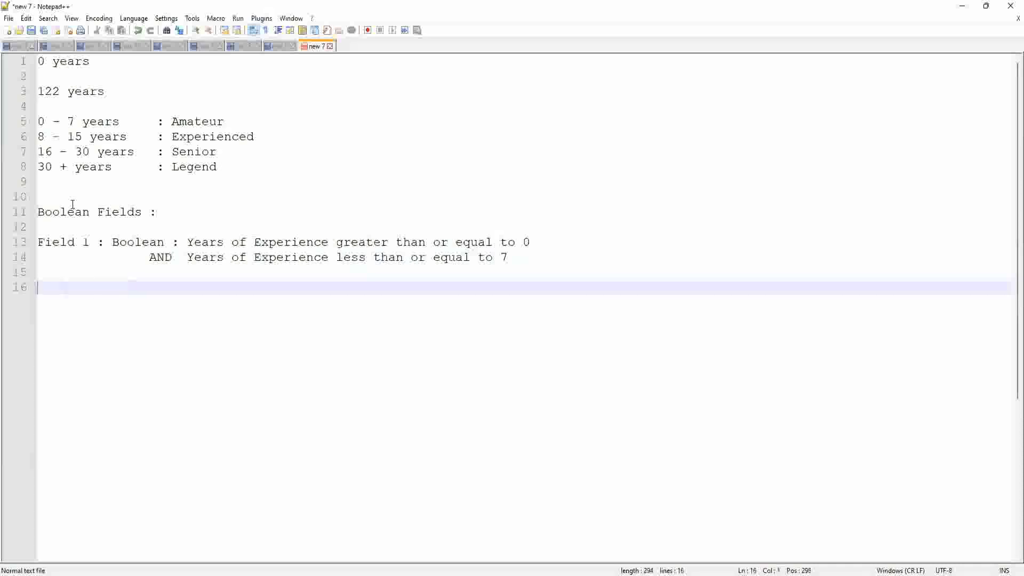
text(Fi)
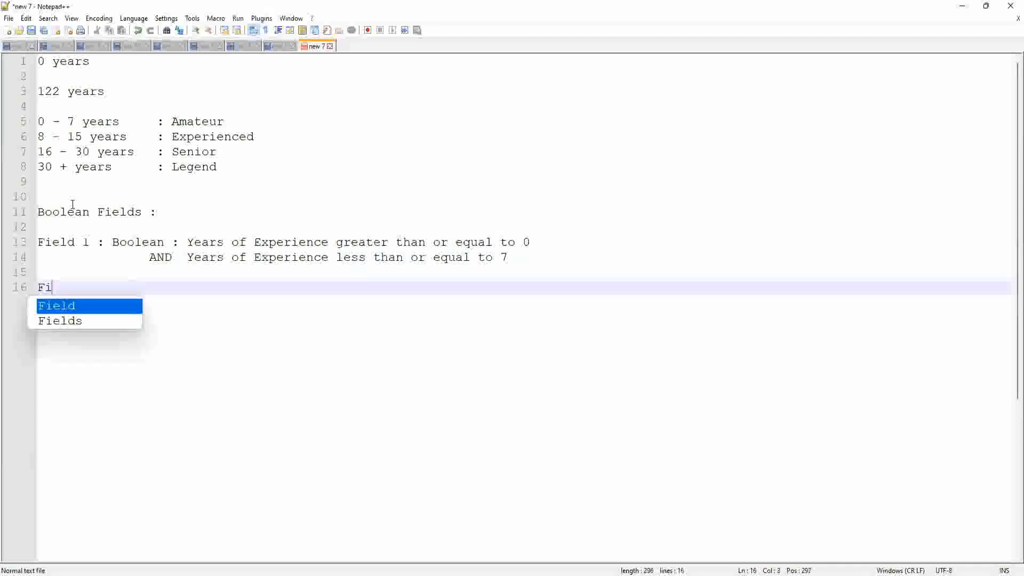
text(eld )
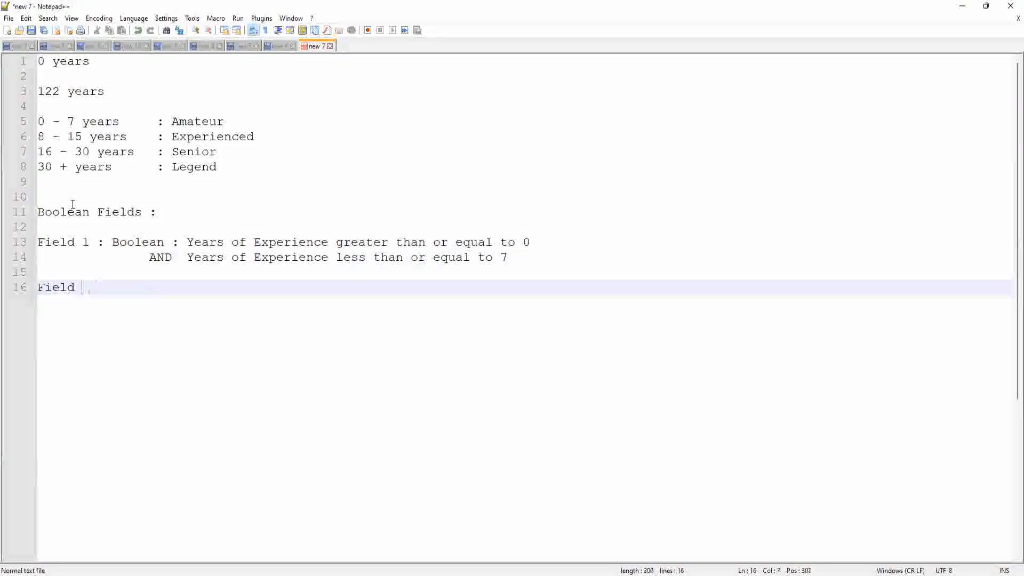
text(2 :)
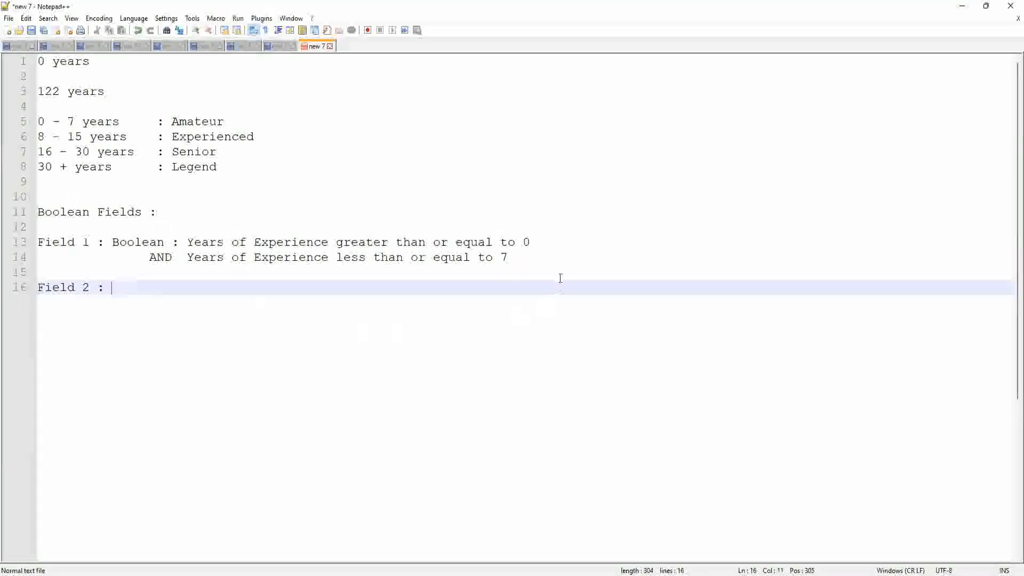
Copy Field 1's Boolean text with both Years of Experience conditions and paste it after "Field 2 :"
drag(514, 257, 113, 247)
key(ctrl+c)
click(135, 293)
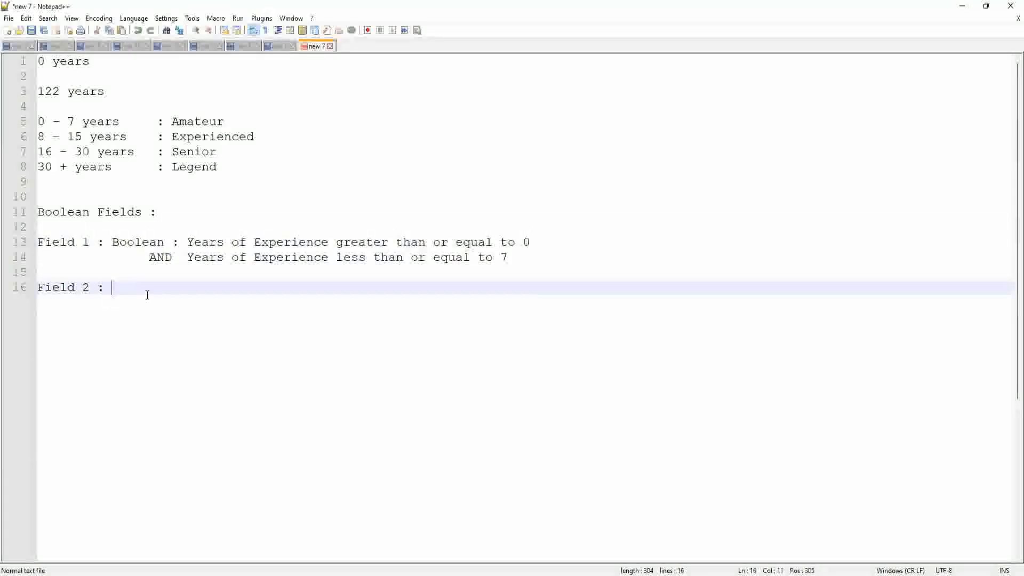
key(ctrl+v)
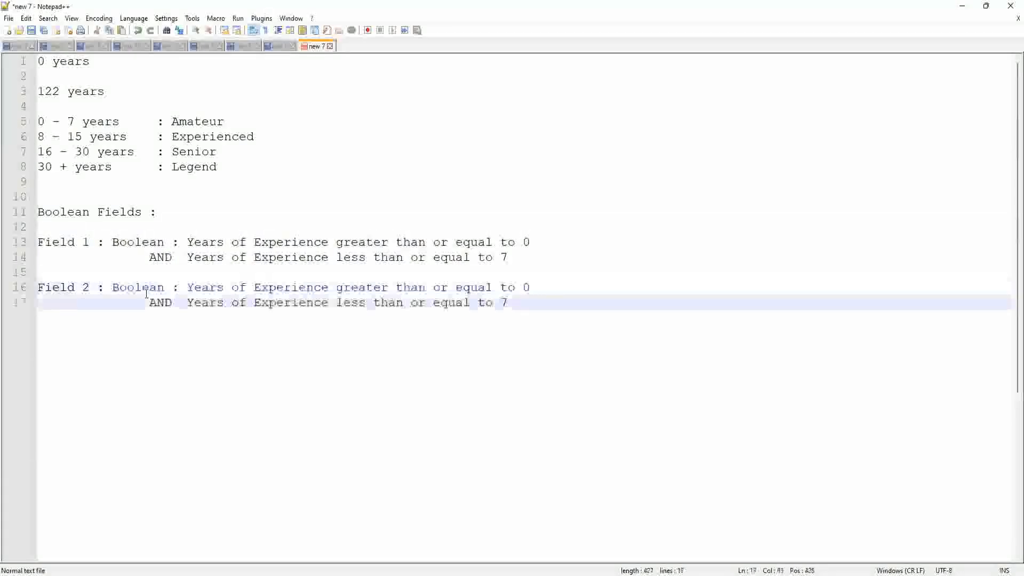
Set Field 2's conditions to greater than or equal to 8 and less than or equal to 15
double_click(526, 287)
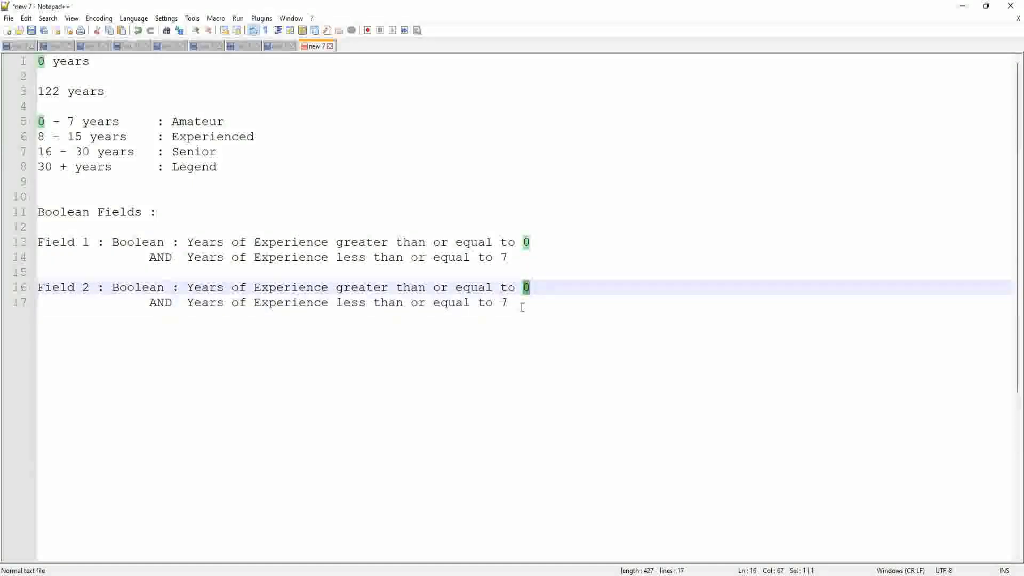
text(8)
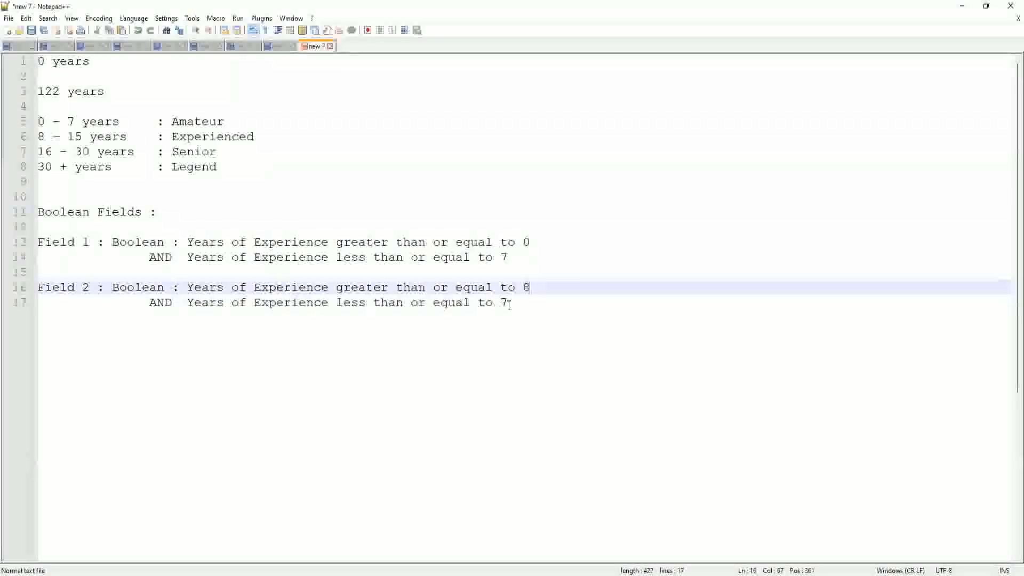
click(529, 357)
key(BackSpace)
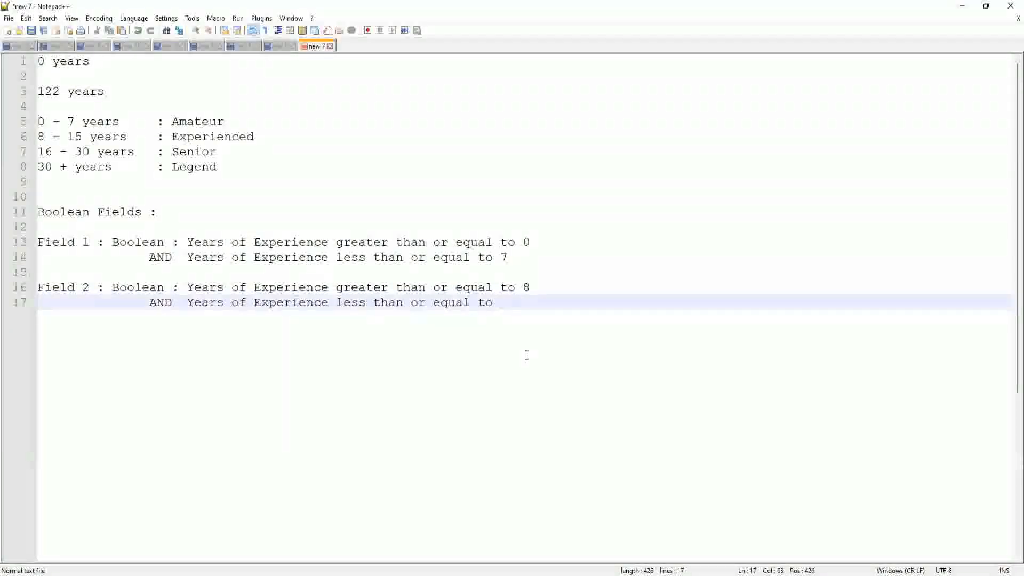
text(15)
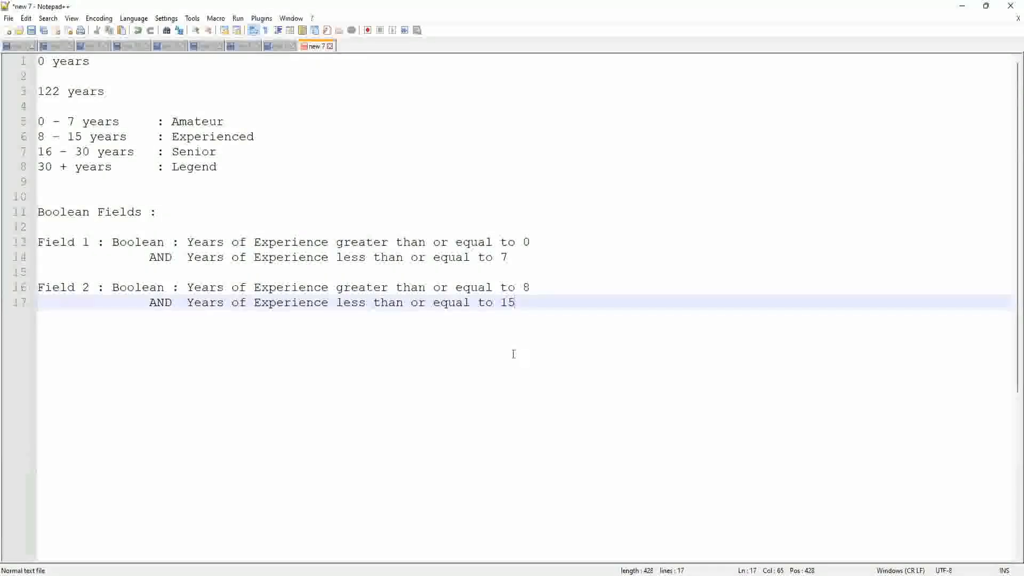
Copy the whole two-line Field 2 definition and paste it below, separated by a blank line
drag(514, 303, 29, 292)
key(ctrl+c)
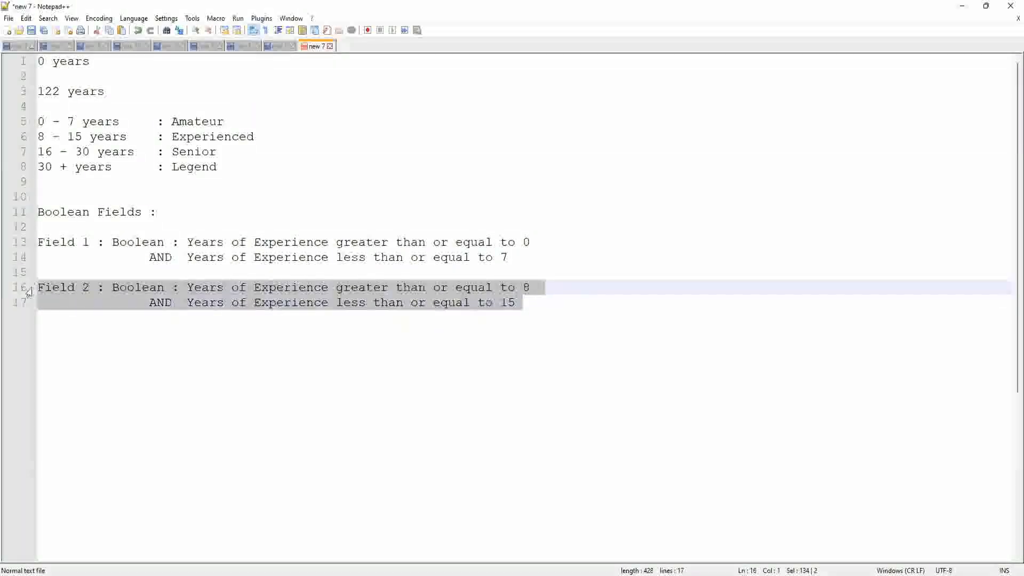
click(99, 327)
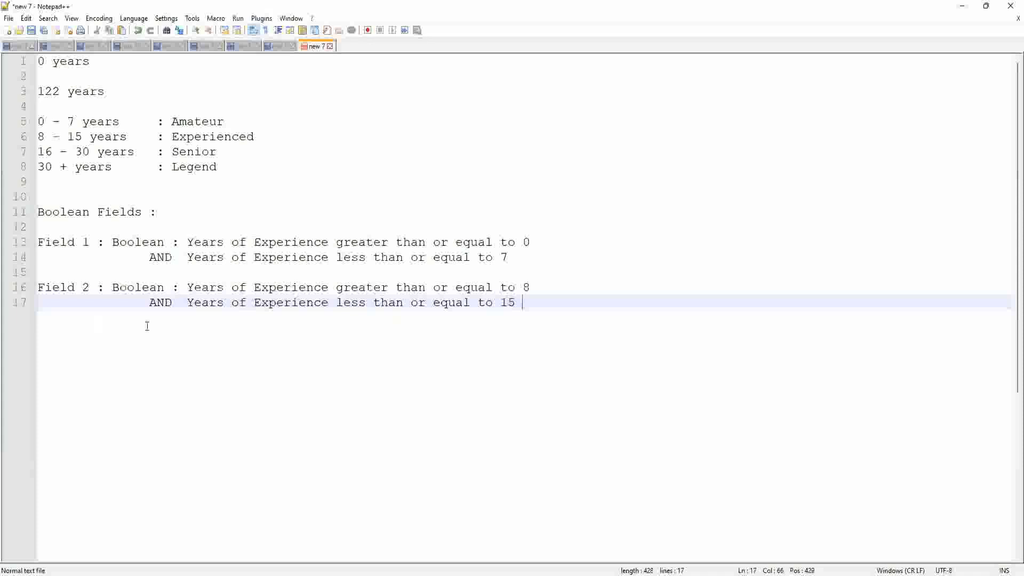
key(Return)
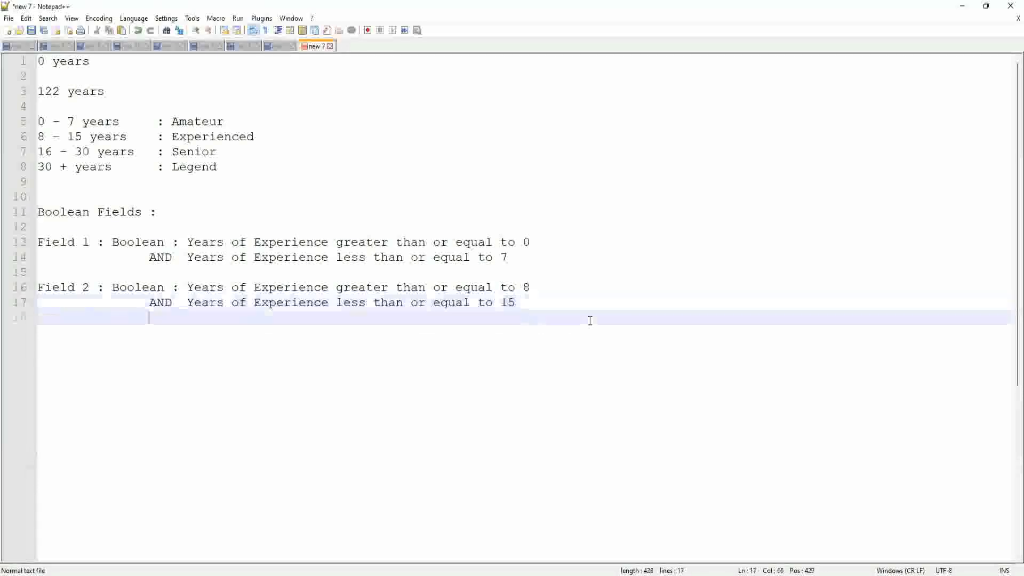
key(BackSpace)
key(BackSpace)
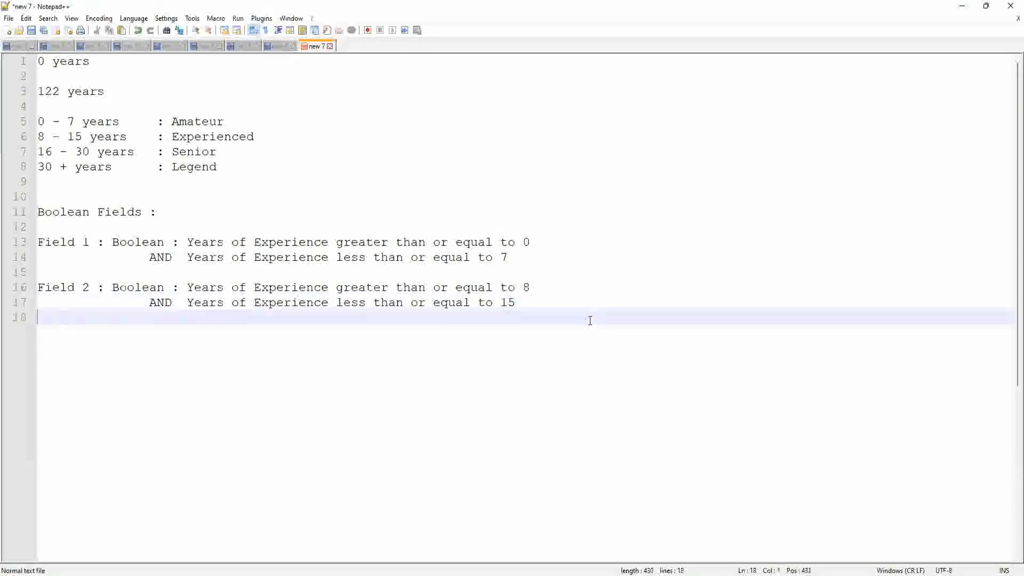
key(Return)
key(ctrl+v)
Paste another copy of the two-line Field 2 definition at the end of the notes, after a blank line
key(Return)
key(Return)
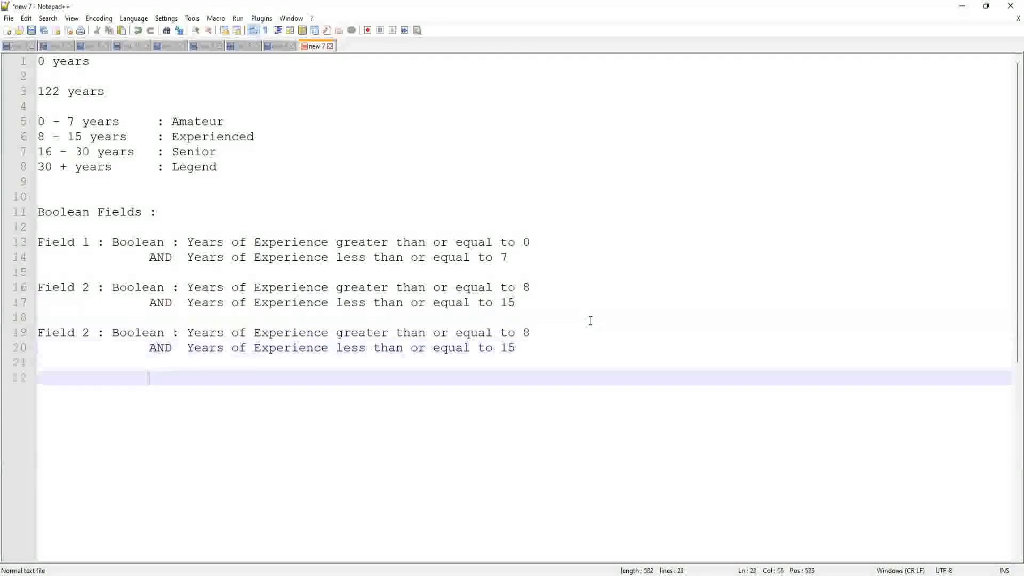
key(BackSpace)
key(BackSpace)
key(BackSpace)
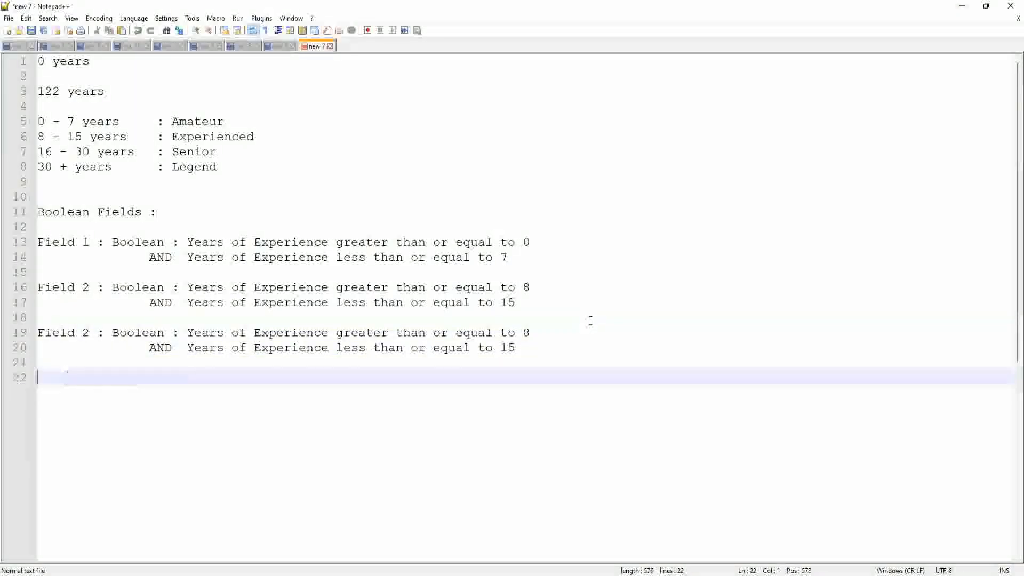
key(ctrl+v)
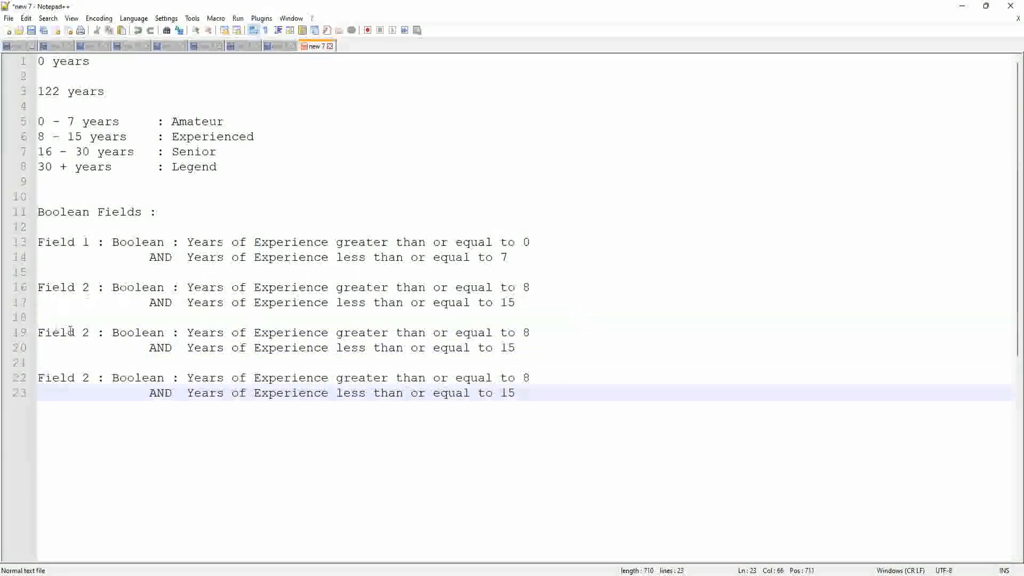
Renumber the two pasted definitions as Field 3 and Field 4
click(84, 334)
drag(83, 334, 86, 333)
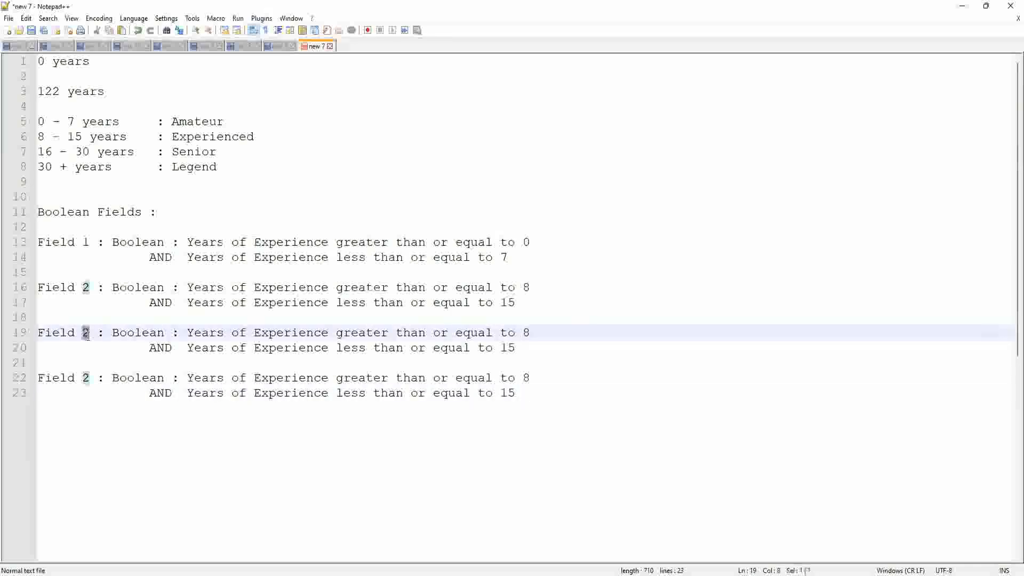
text(3)
drag(83, 379, 88, 378)
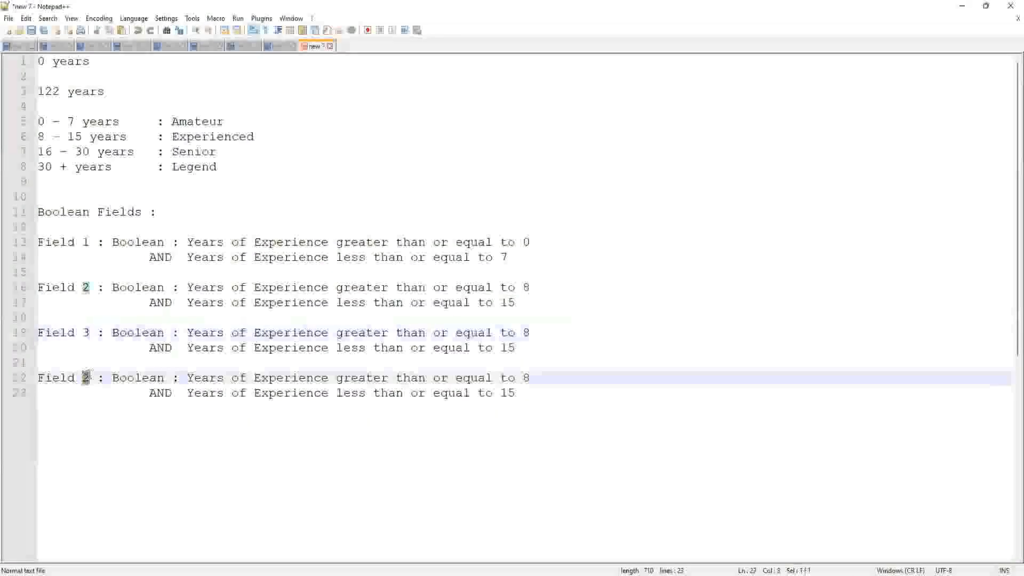
text(4)
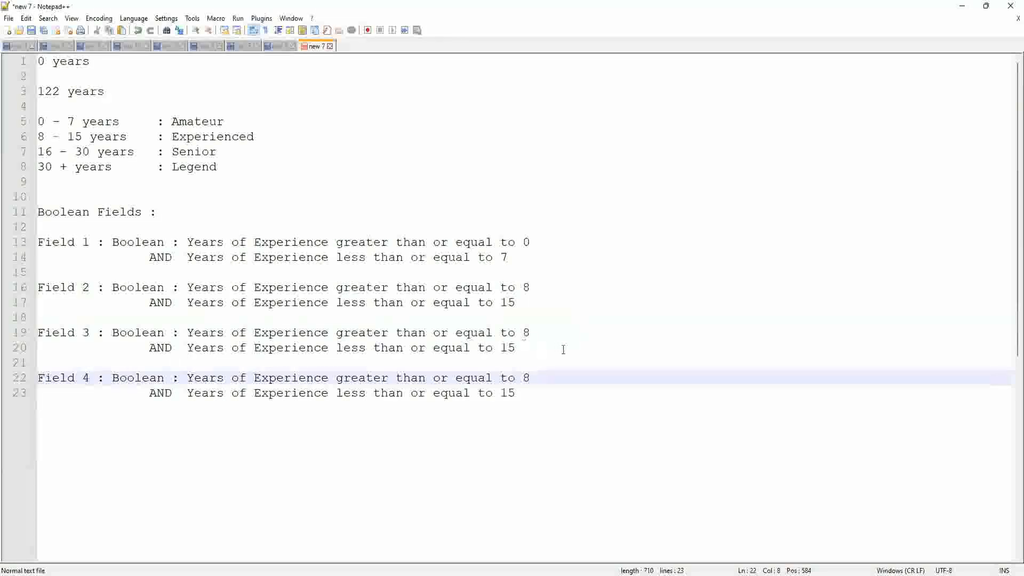
Set Field 3's conditions to greater than or equal to 16 and less than or equal to 30
double_click(526, 331)
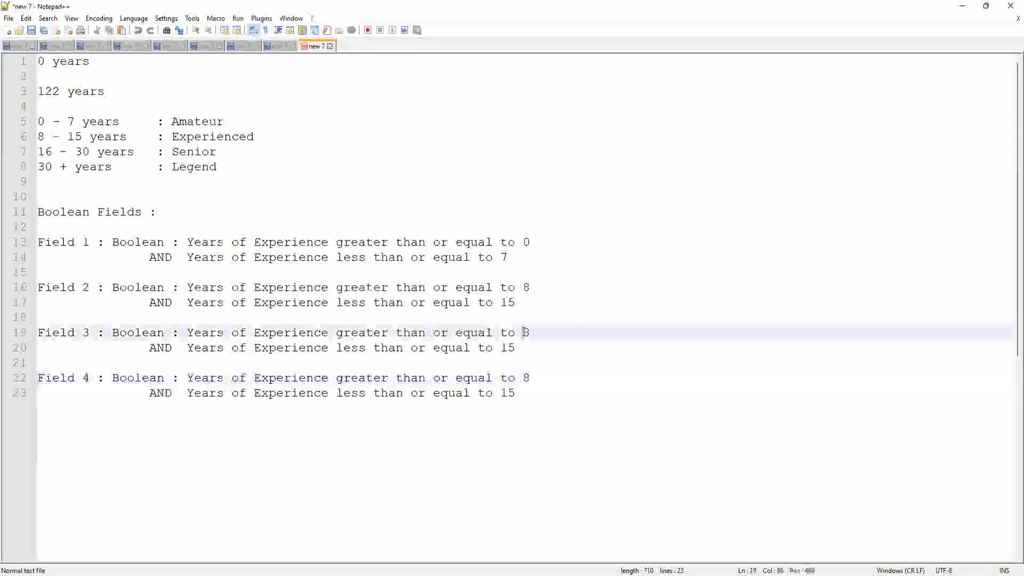
click(527, 332)
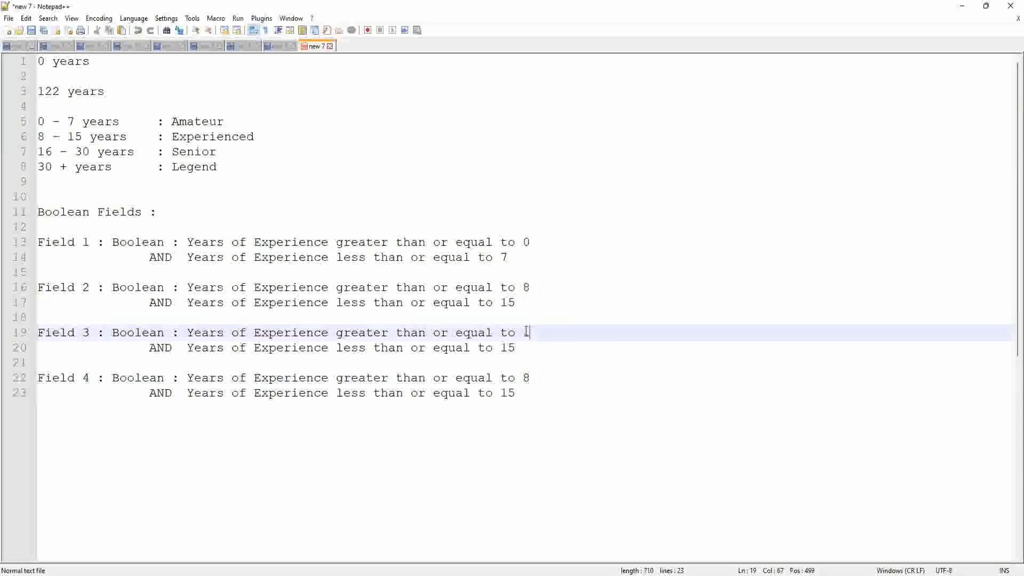
text(16)
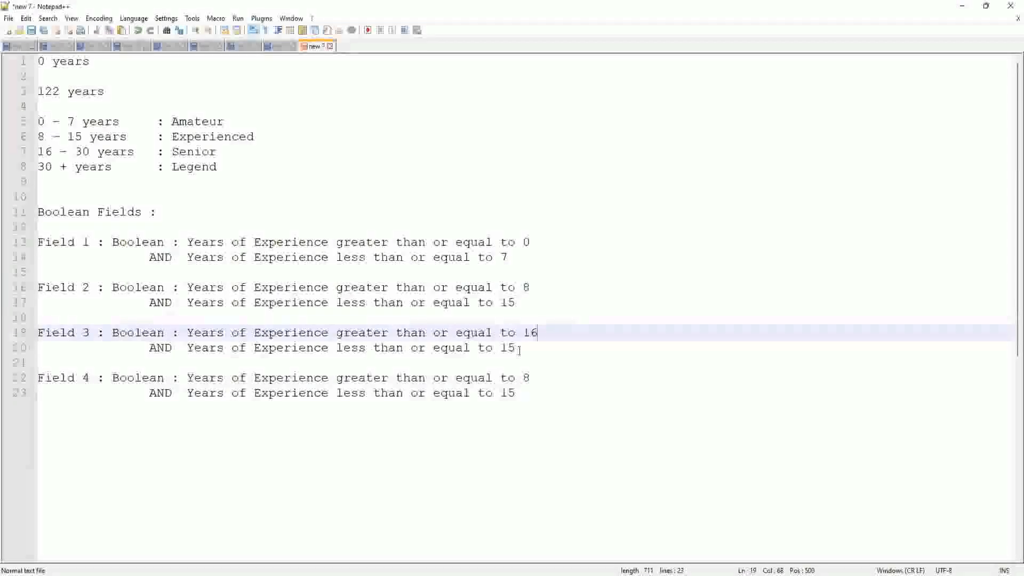
click(520, 348)
key(BackSpace)
key(BackSpace)
text(30)
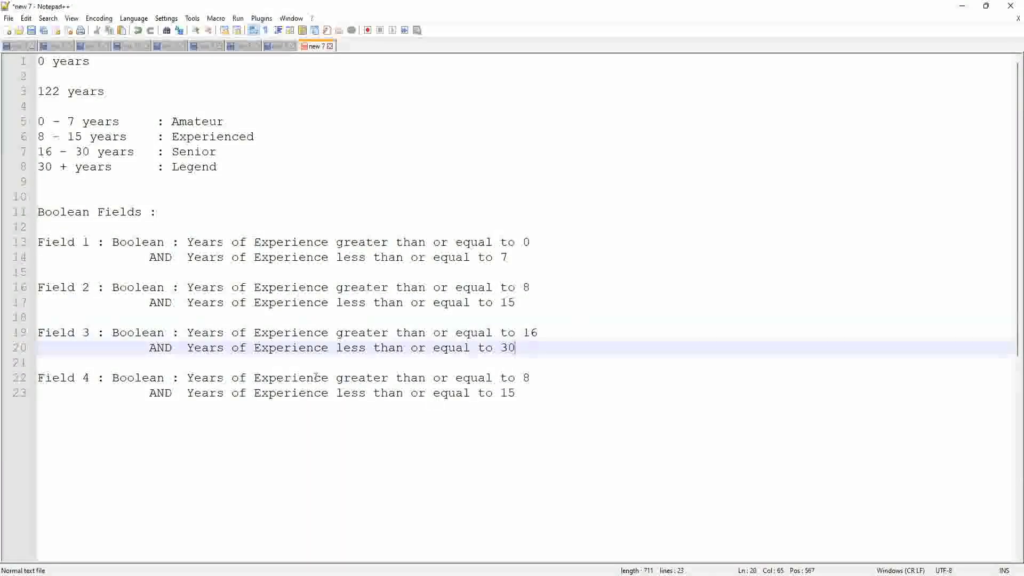
Correct the Legend range in the year list to read "31 + years"
double_click(528, 379)
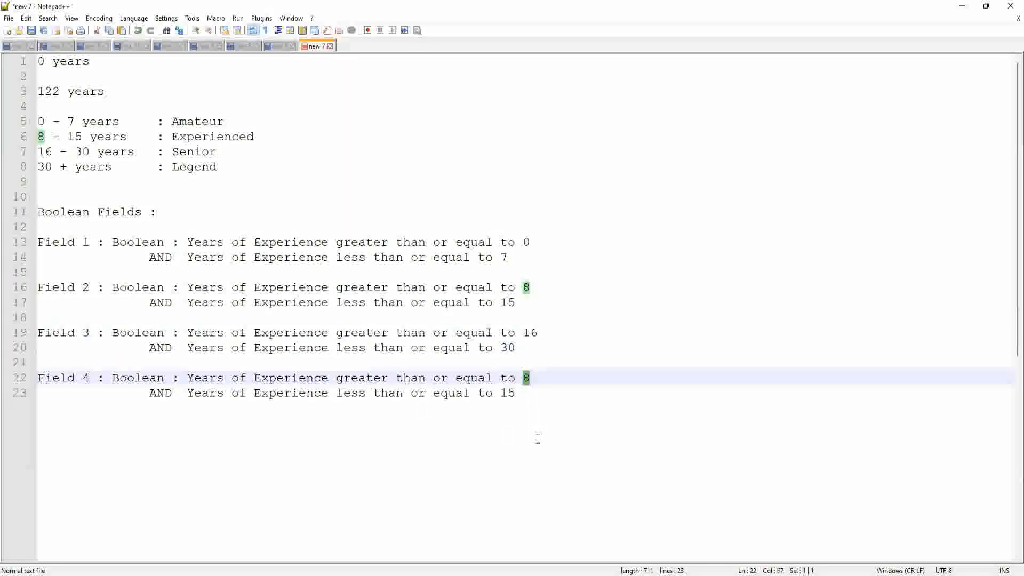
click(53, 167)
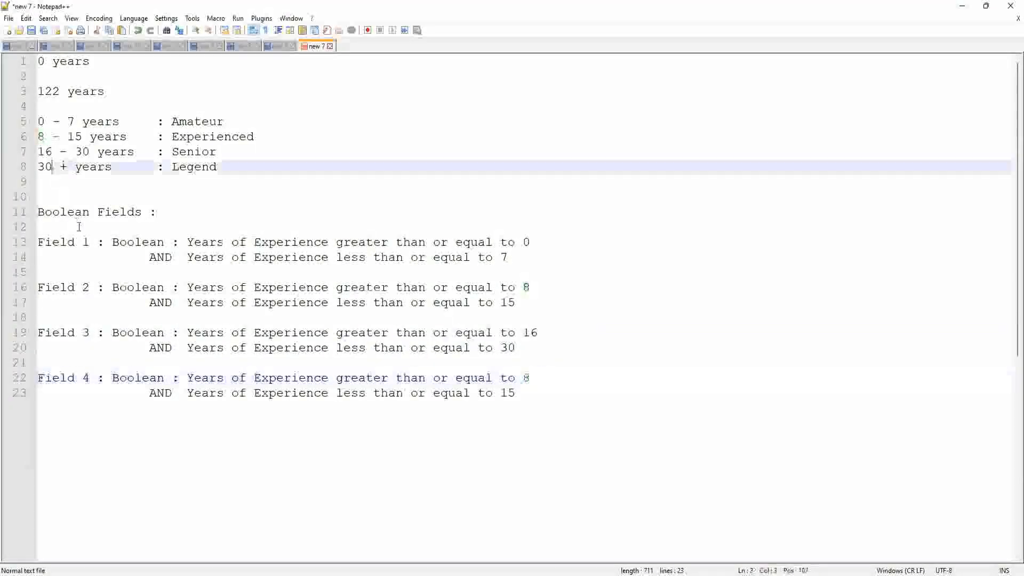
key(BackSpace)
text(1)
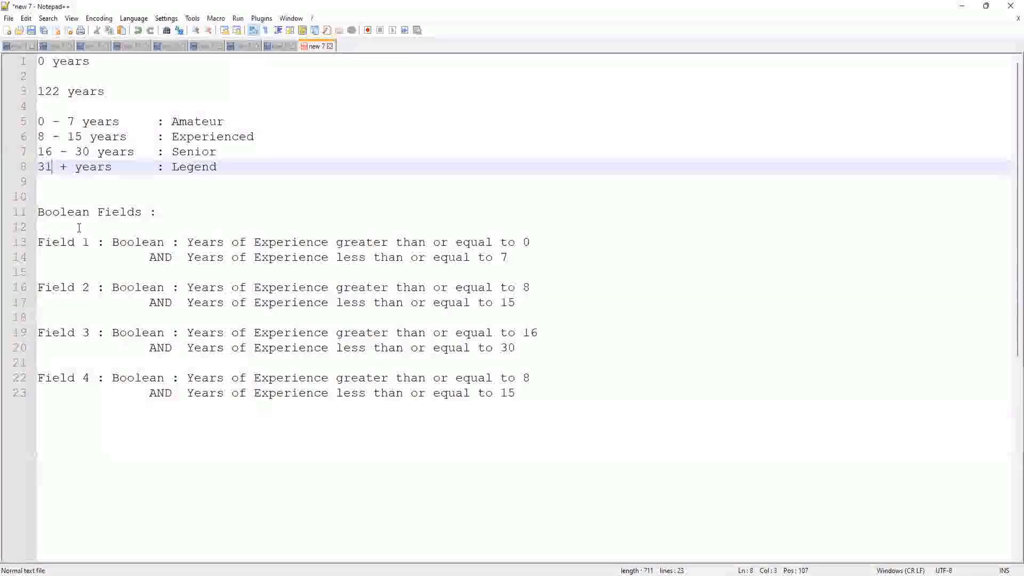
Set Field 4's condition to greater than or equal to 31 and delete its second condition, the AND text below
click(533, 383)
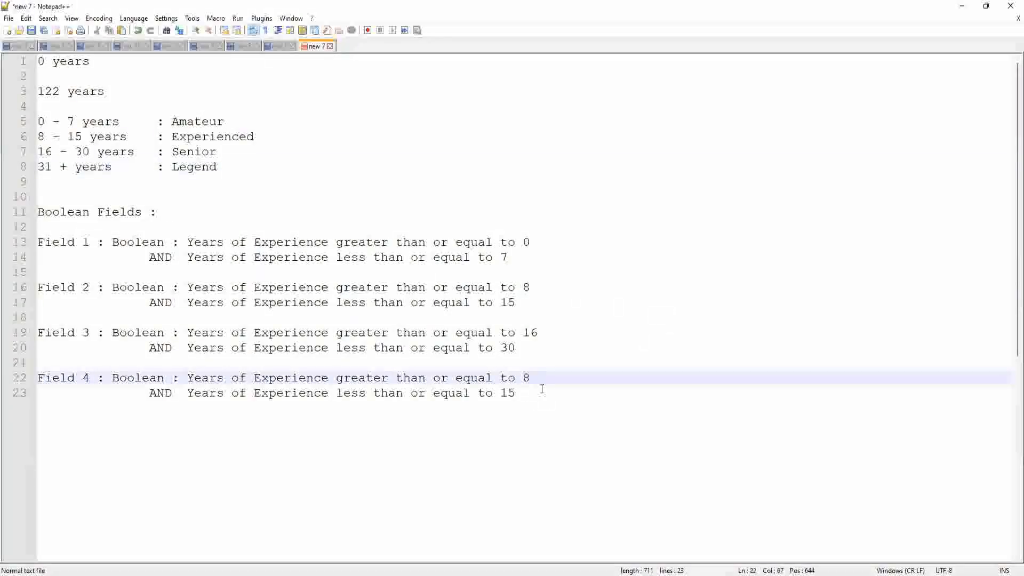
key(BackSpace)
text(31)
click(520, 393)
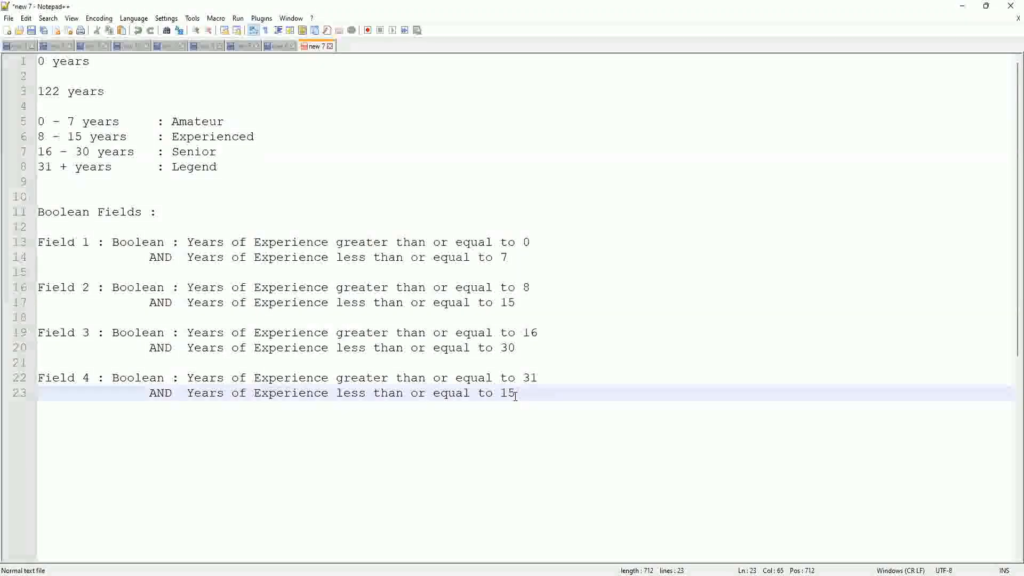
drag(516, 395, 9, 394)
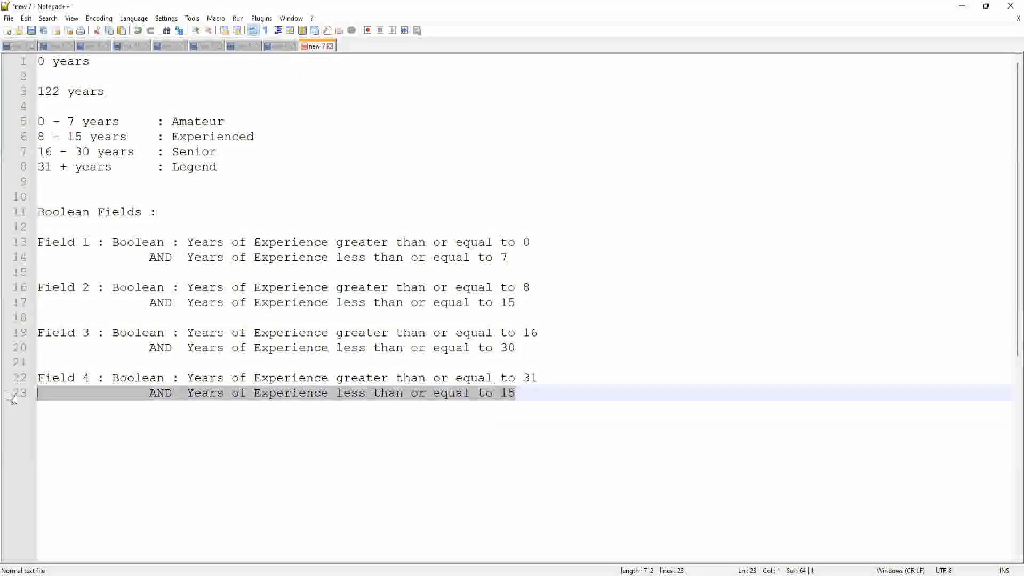
key(Delete)
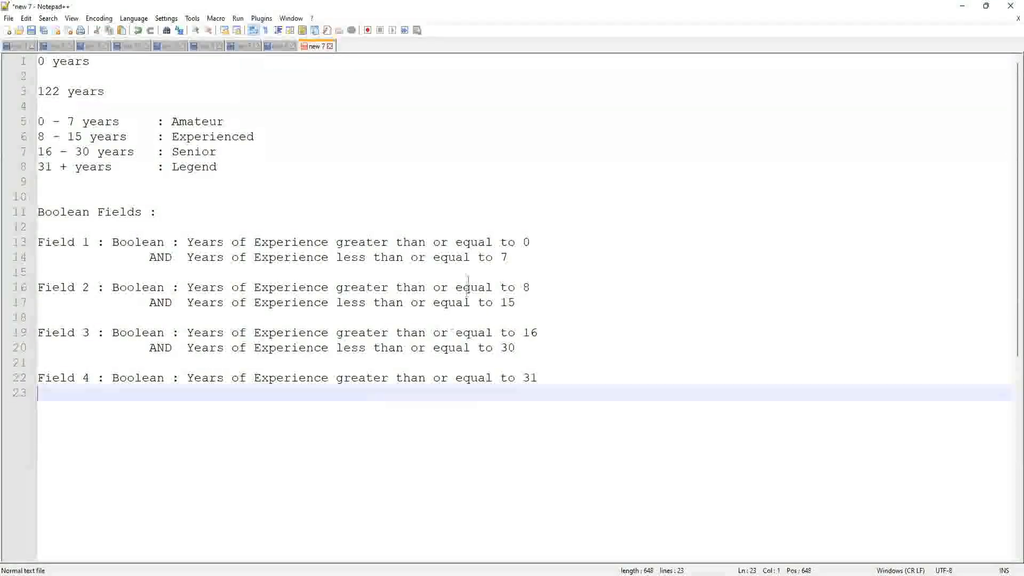
click(510, 257)
click(53, 302)
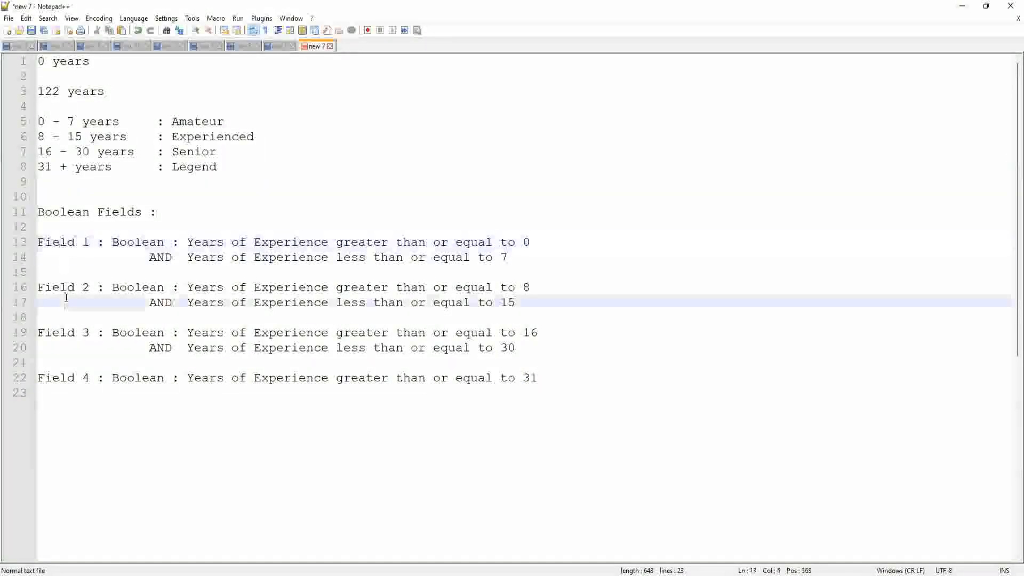
click(53, 333)
click(60, 378)
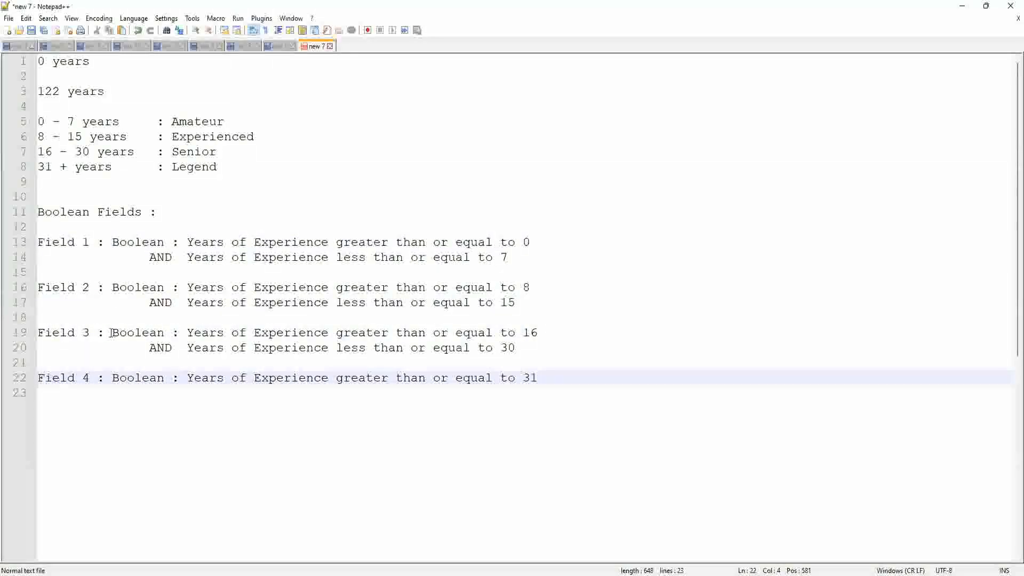
click(60, 243)
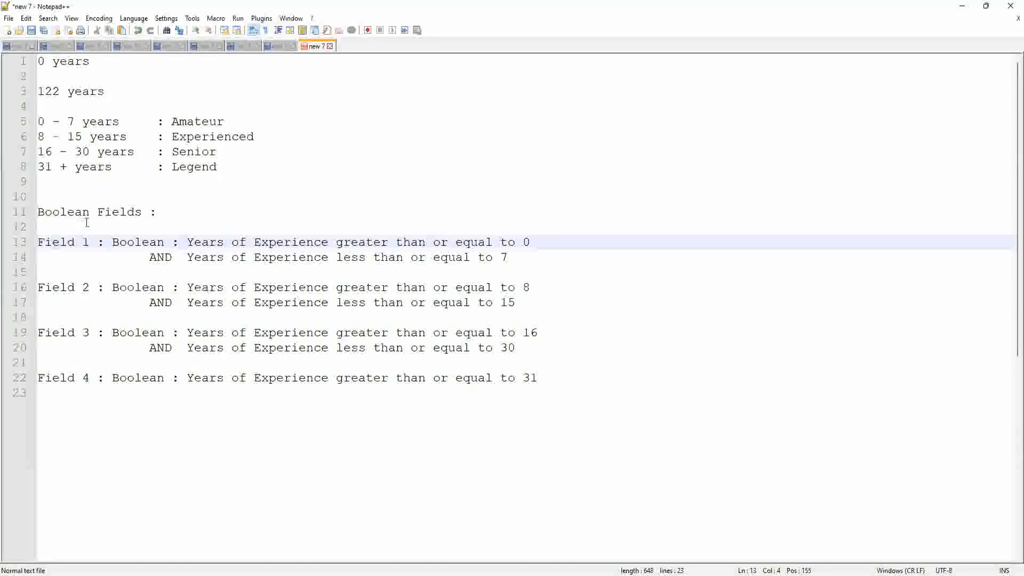
Review the four Boolean field definitions in the notes against the calculated-field functions slide
click(102, 212)
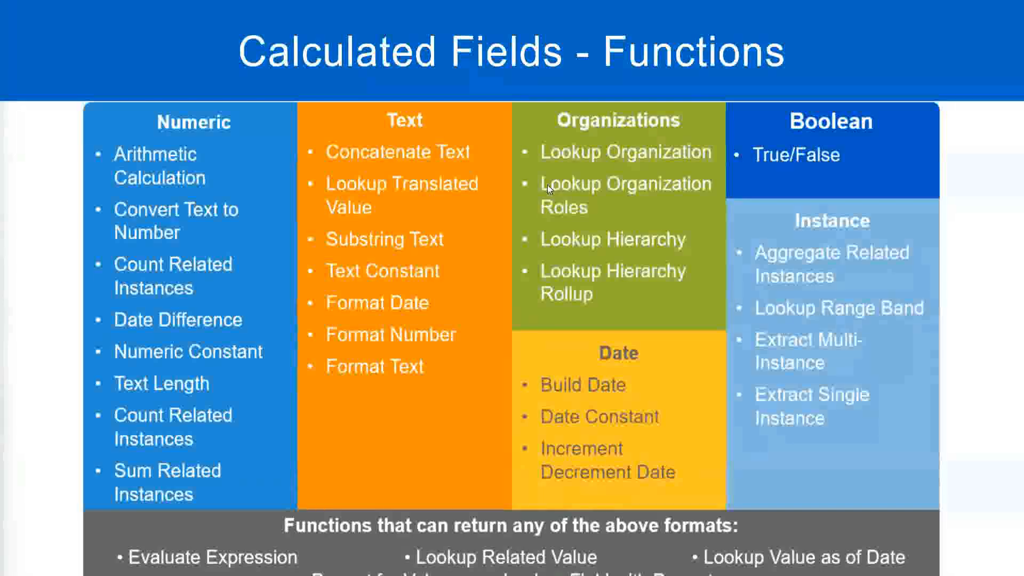
key(alt+Tab)
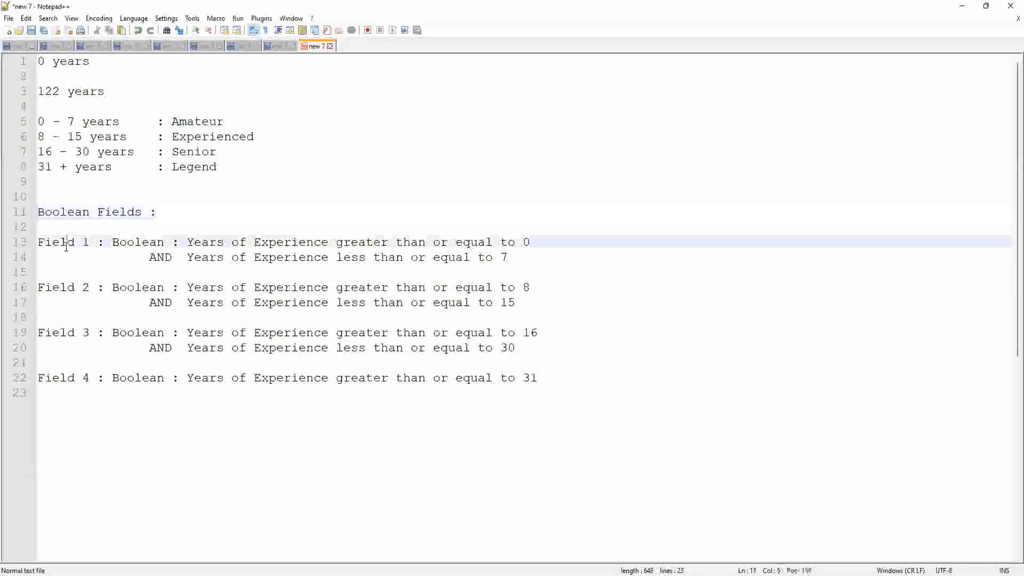
click(68, 246)
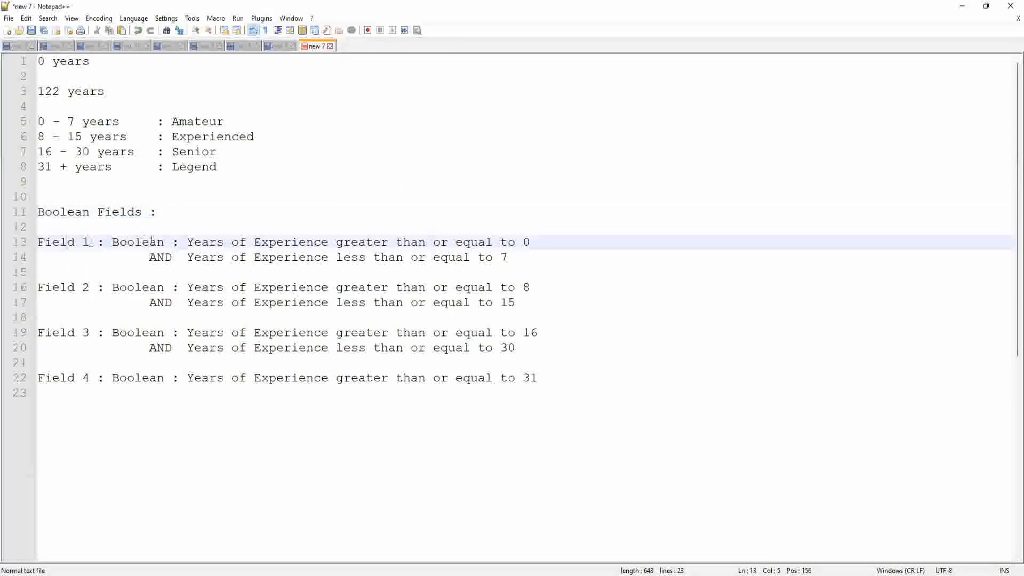
click(180, 246)
click(546, 258)
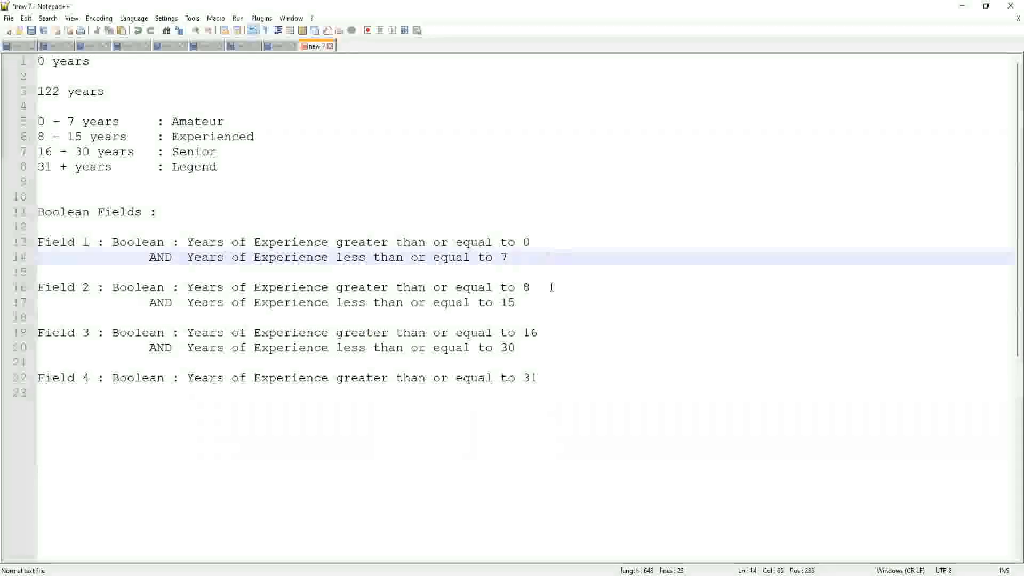
click(554, 304)
click(555, 349)
click(558, 389)
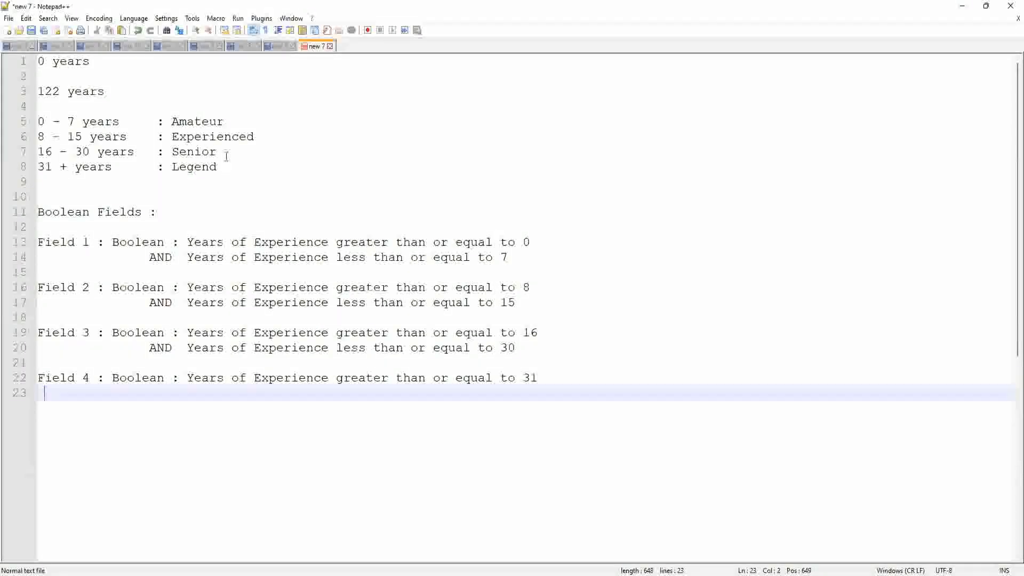
Review the four experience ranges and their labels, from Amateur to Legend, in the year list
click(201, 121)
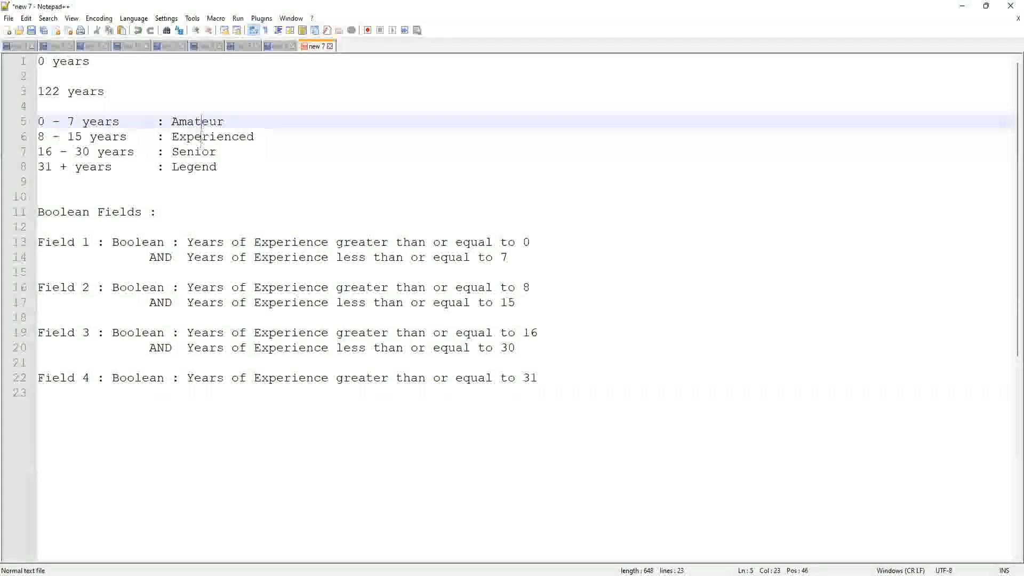
click(198, 153)
click(196, 168)
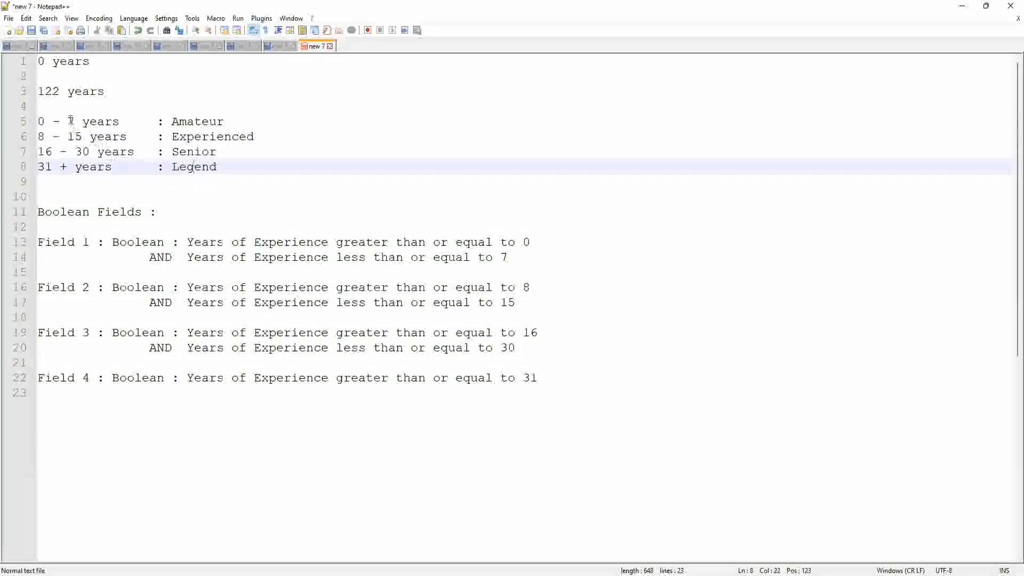
drag(77, 121, 39, 124)
click(60, 137)
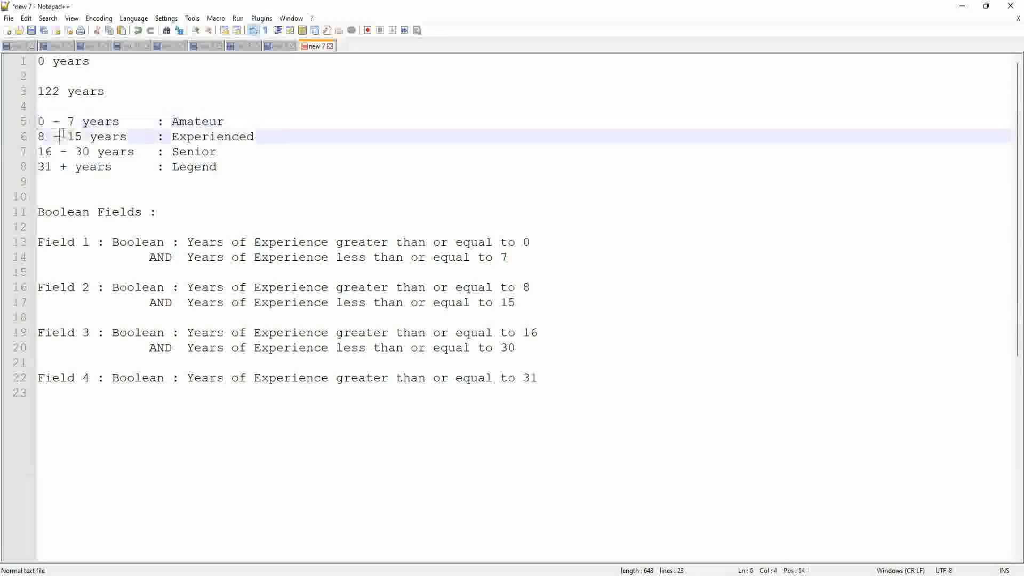
drag(95, 140, 38, 139)
click(89, 152)
drag(113, 152, 26, 164)
drag(90, 153, 37, 153)
drag(113, 167, 37, 167)
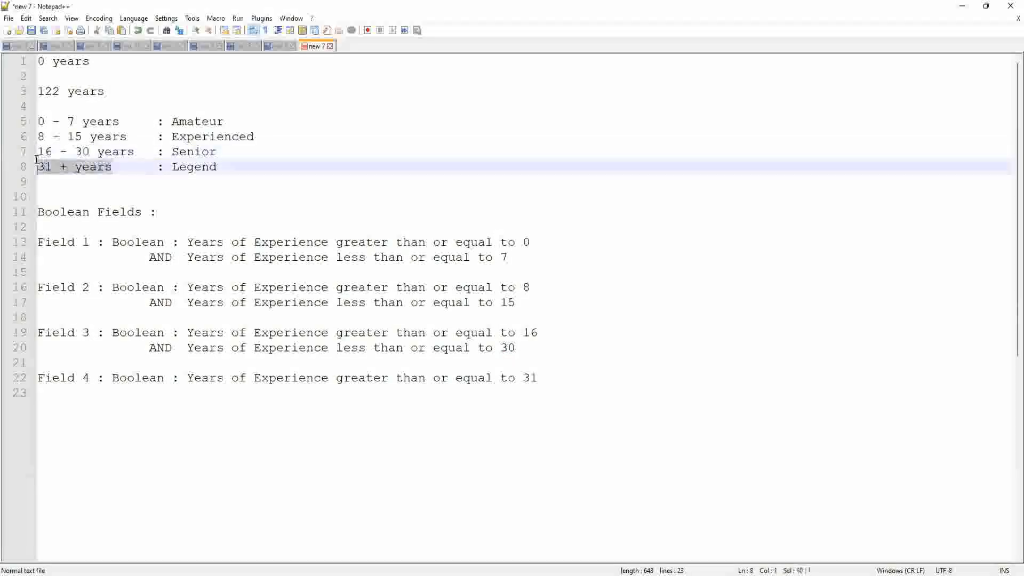
click(60, 122)
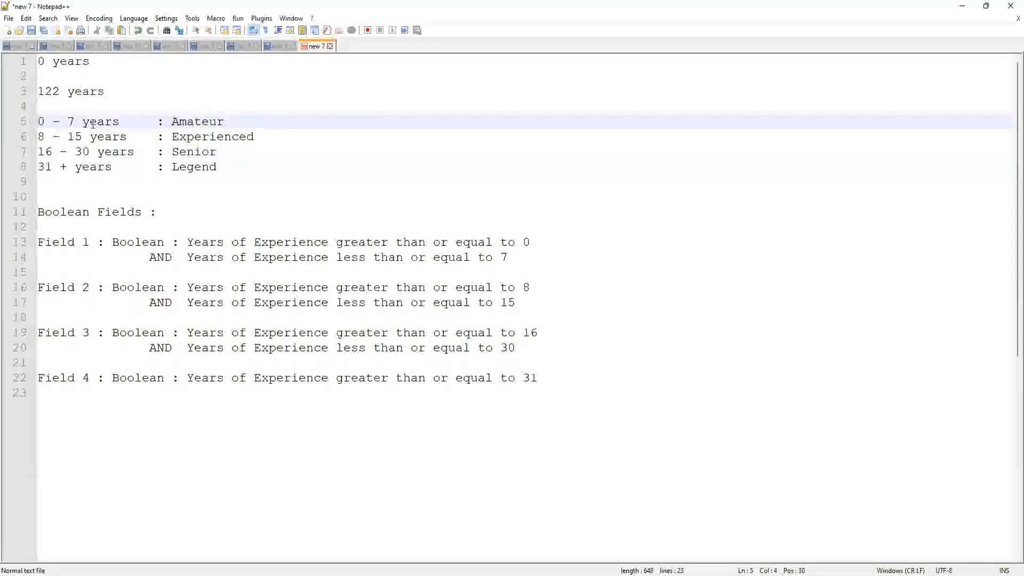
click(96, 123)
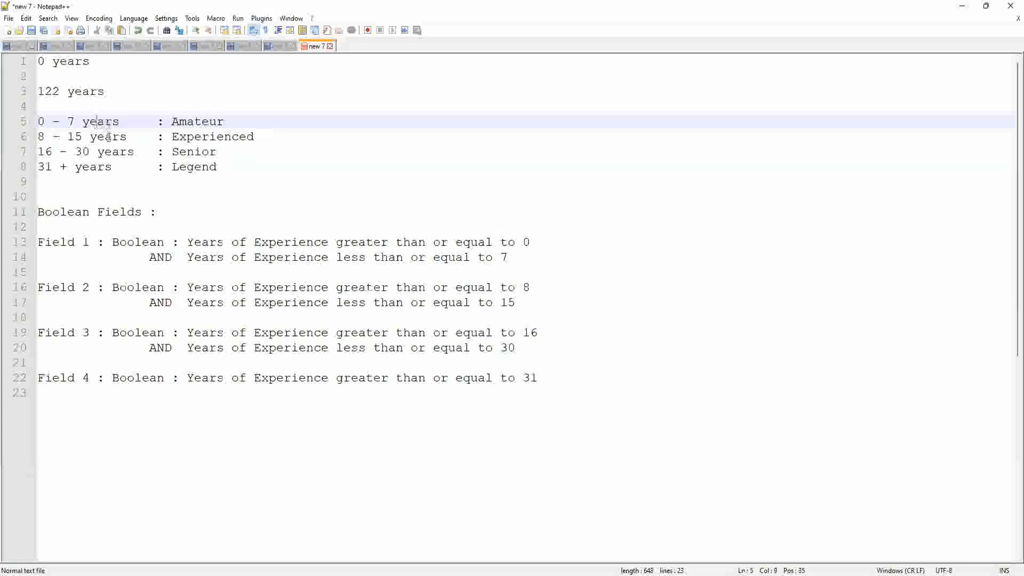
click(102, 136)
click(99, 153)
click(92, 168)
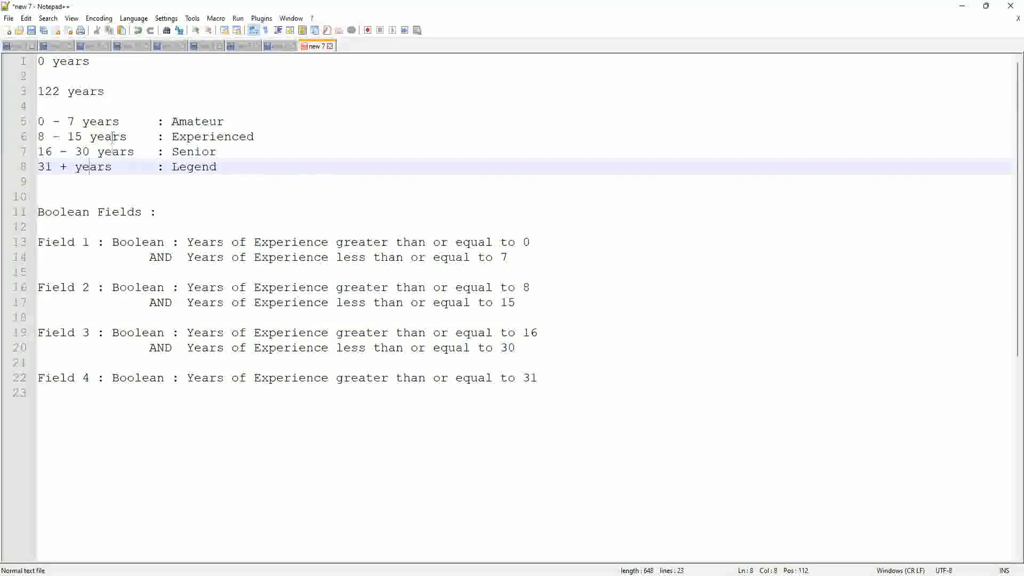
click(105, 122)
click(104, 137)
click(104, 152)
click(93, 169)
click(91, 136)
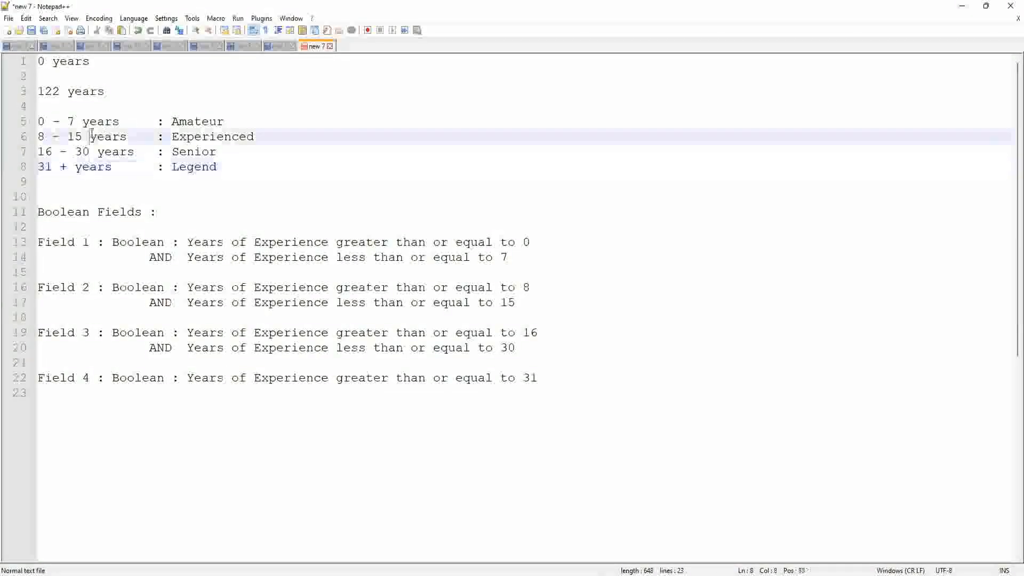
click(92, 168)
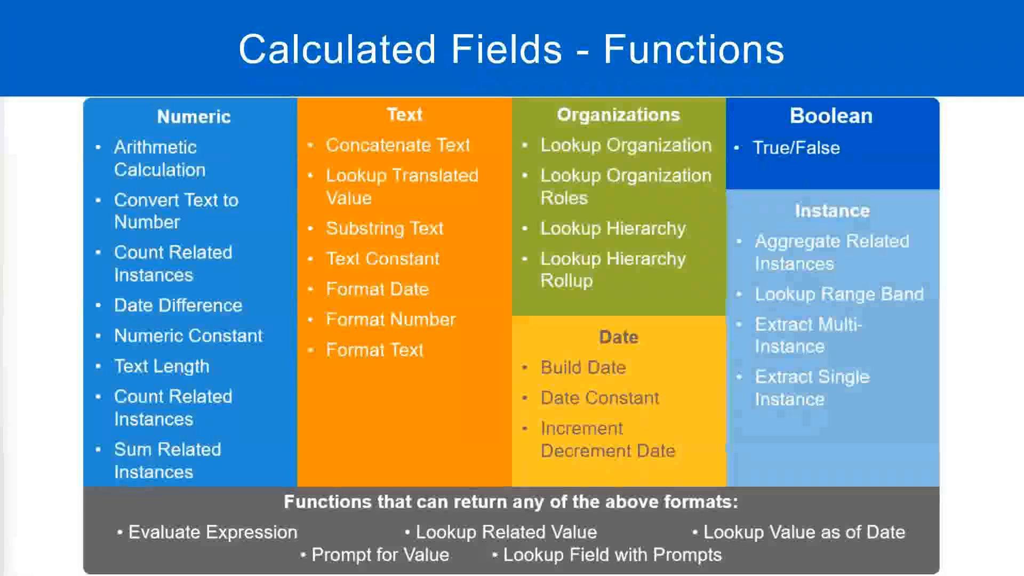
Return from the functions slide to the notes and add the heading "Field 5 : Eval Expression :" below Field 4
mouse_move(95, 501)
mouse_down()
mouse_move(166, 551)
mouse_move(308, 550)
mouse_up()
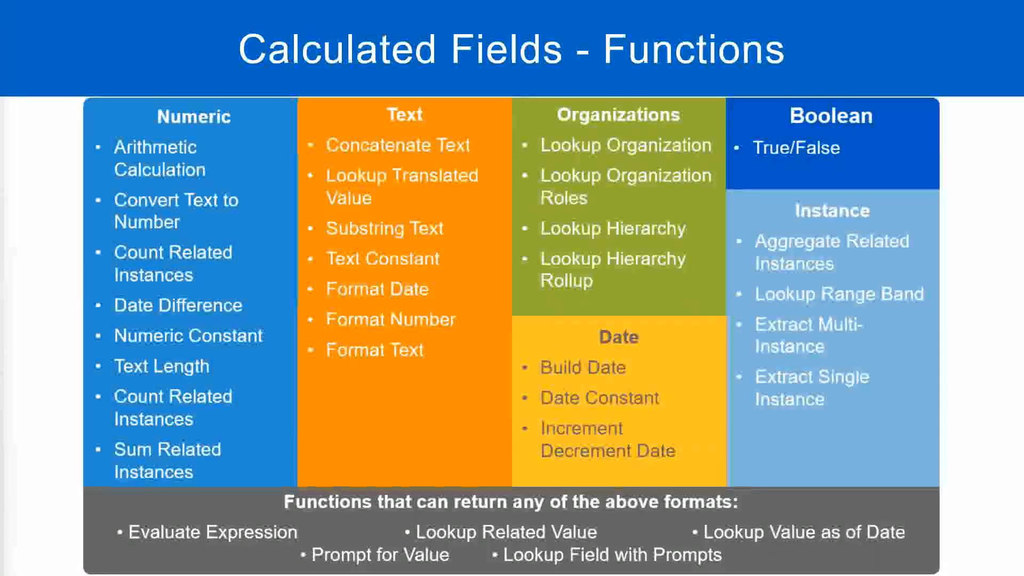
key(alt+Tab)
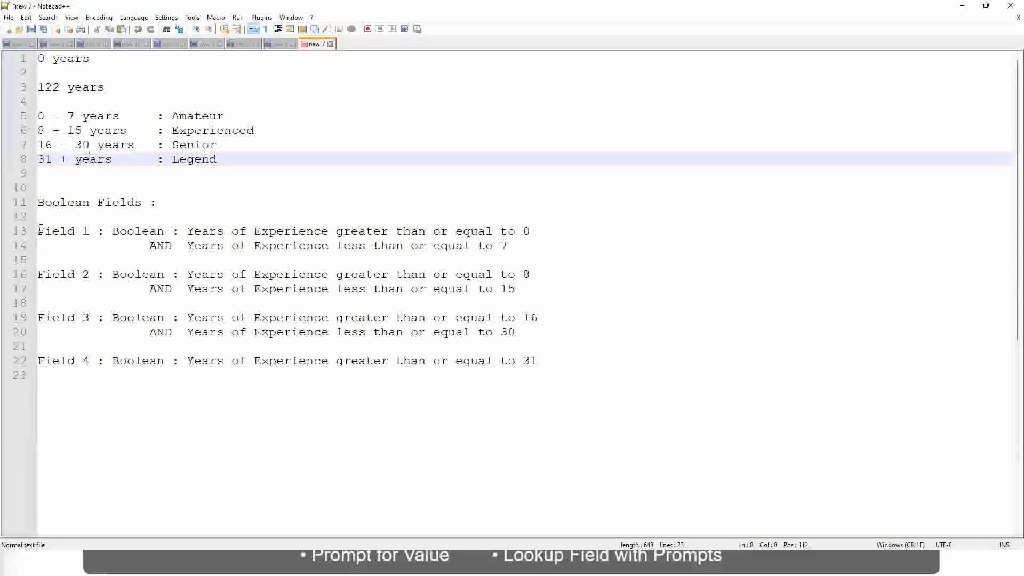
drag(40, 231, 101, 361)
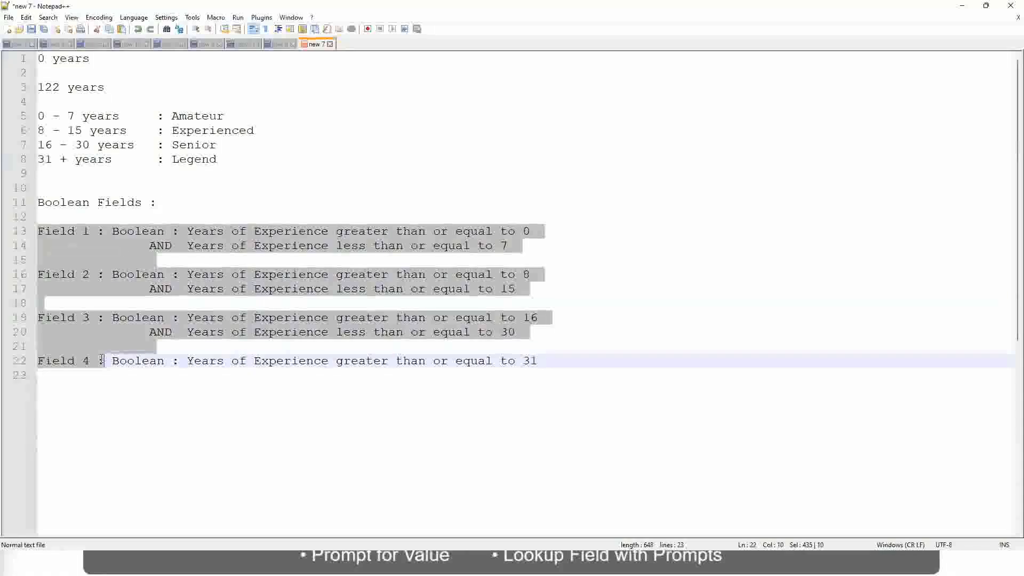
click(606, 358)
key(Return)
key(Return)
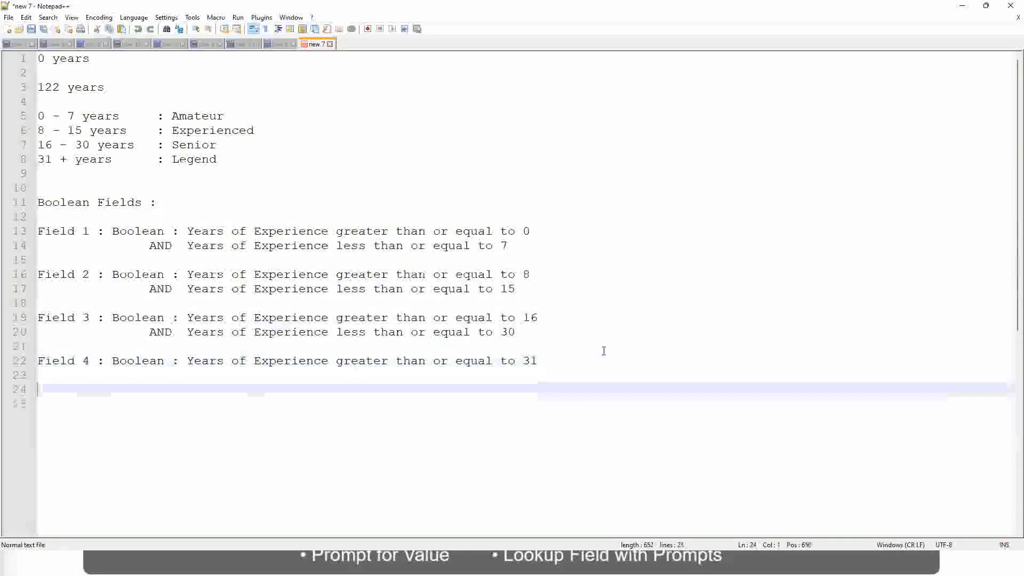
text(Field 5)
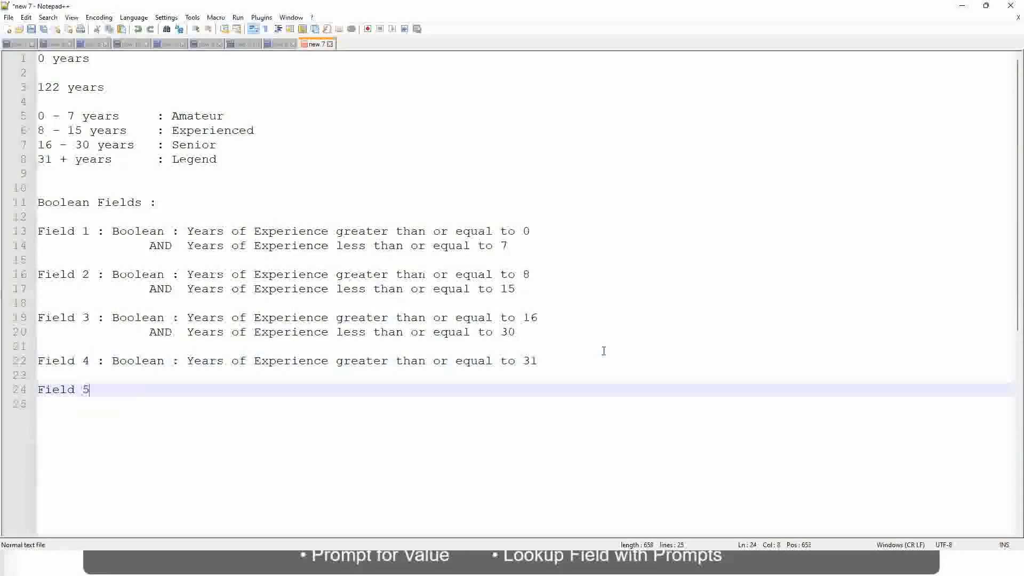
text( : E)
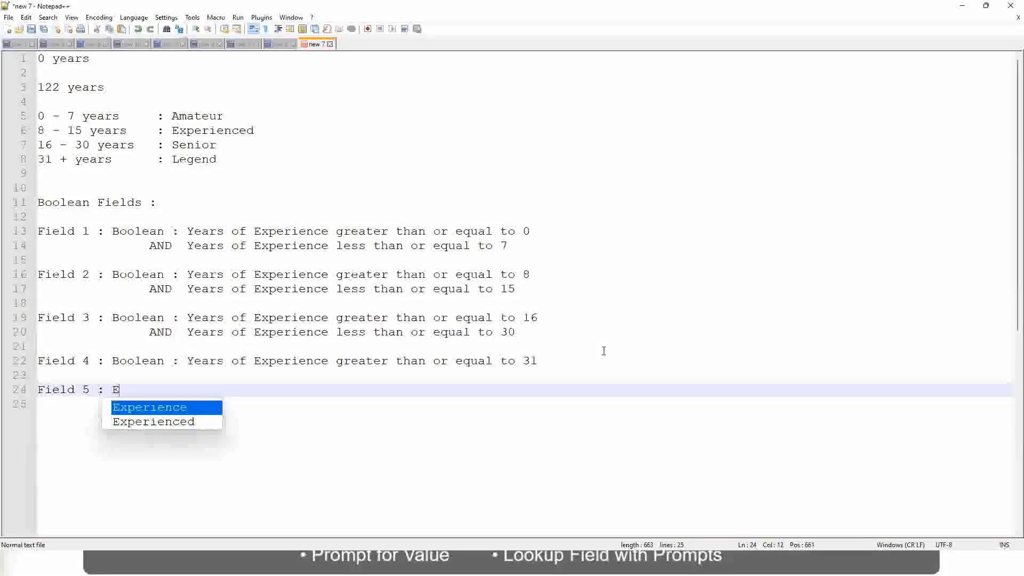
text(val Exp)
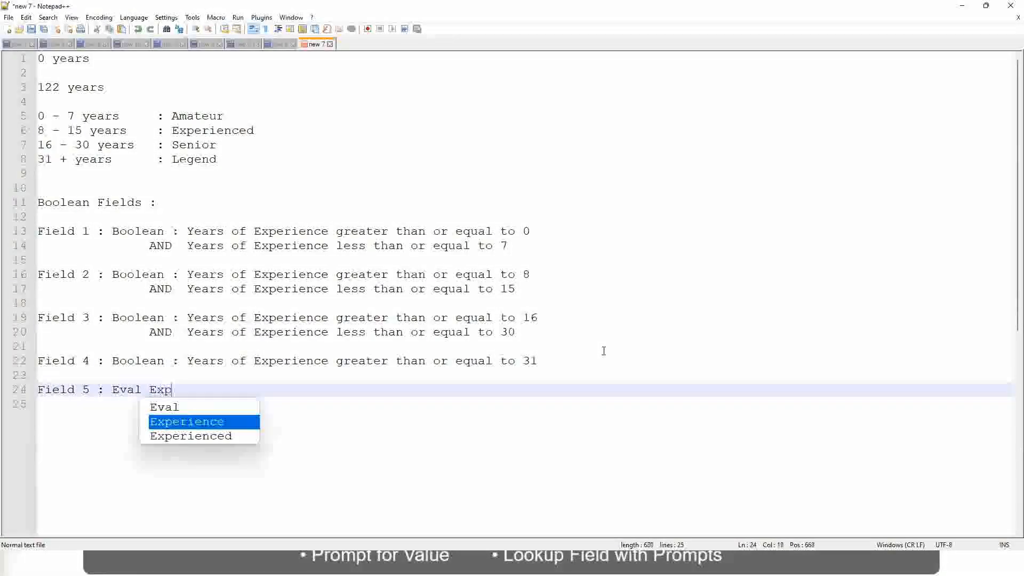
text(r)
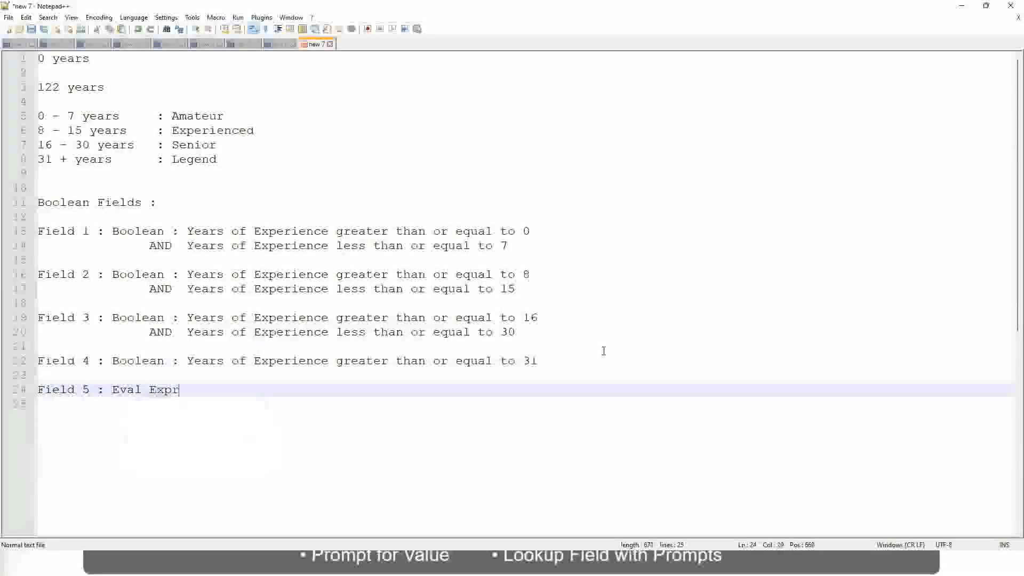
text(ession )
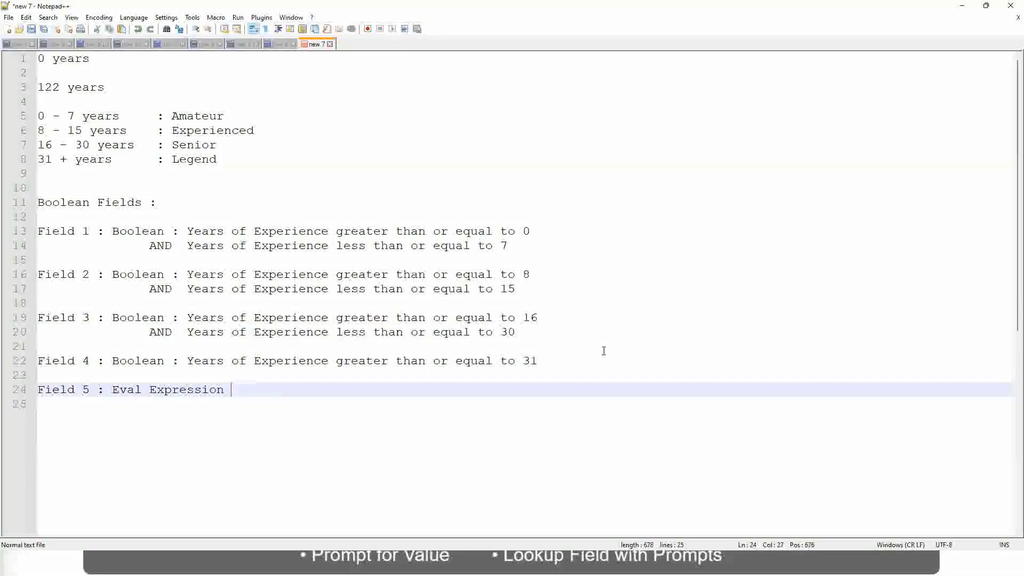
text(:)
key(Return)
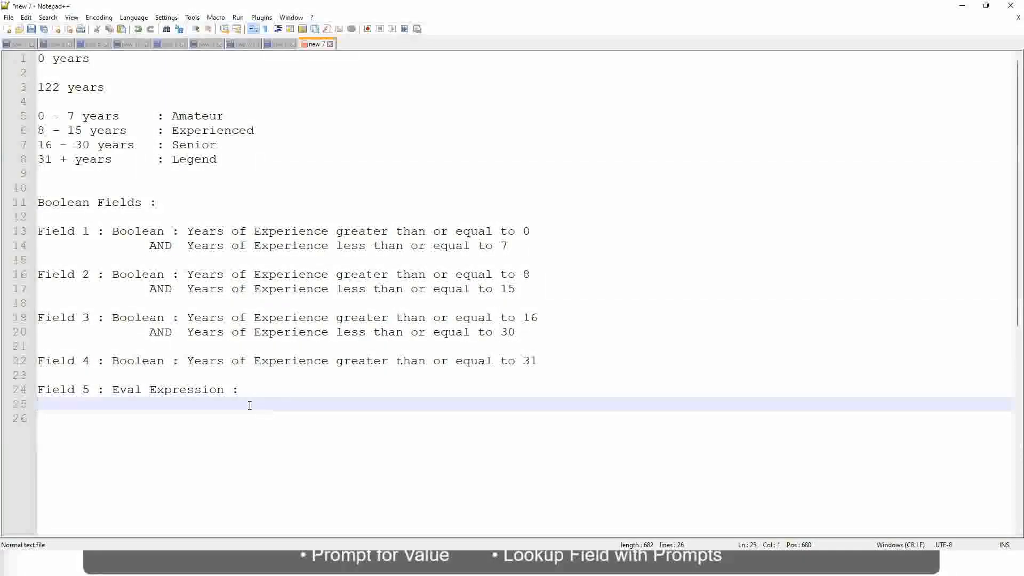
Copy the "Field 1" name onto an indented line under the Field 5 heading and add tab spacing after it
drag(91, 232, 26, 236)
key(ctrl+c)
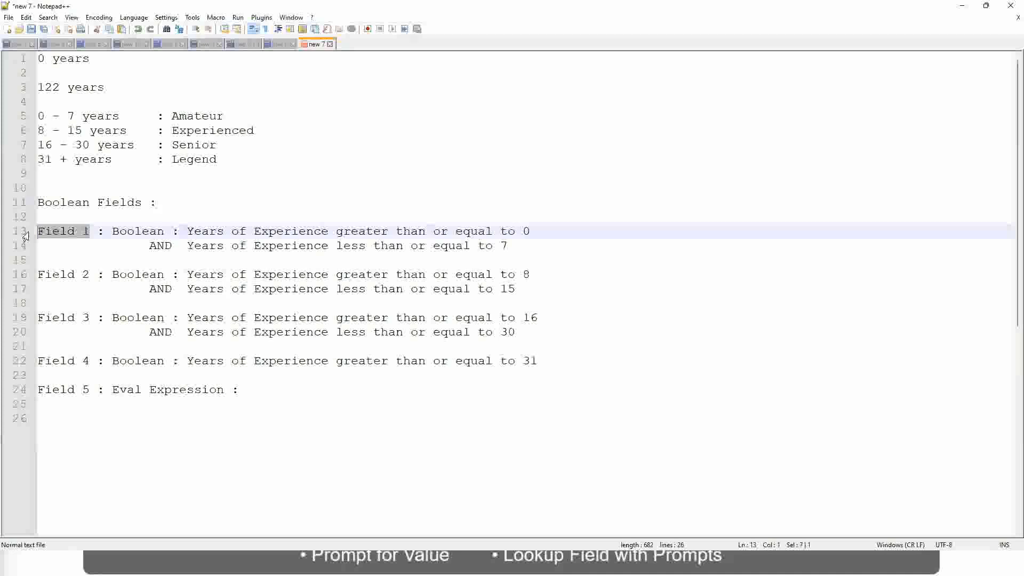
click(160, 406)
key(Tab)
key(Tab)
key(Tab)
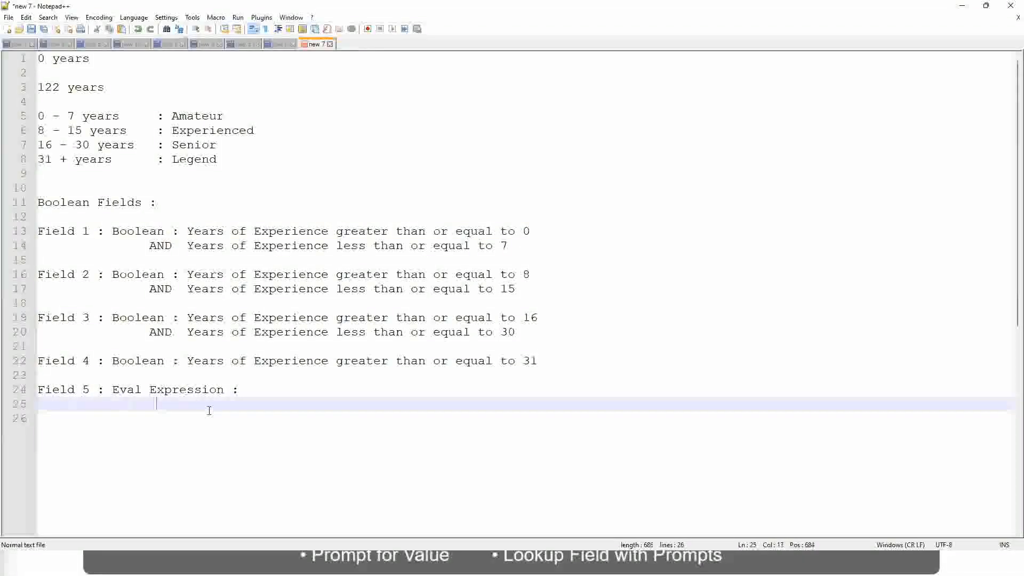
key(ctrl+v)
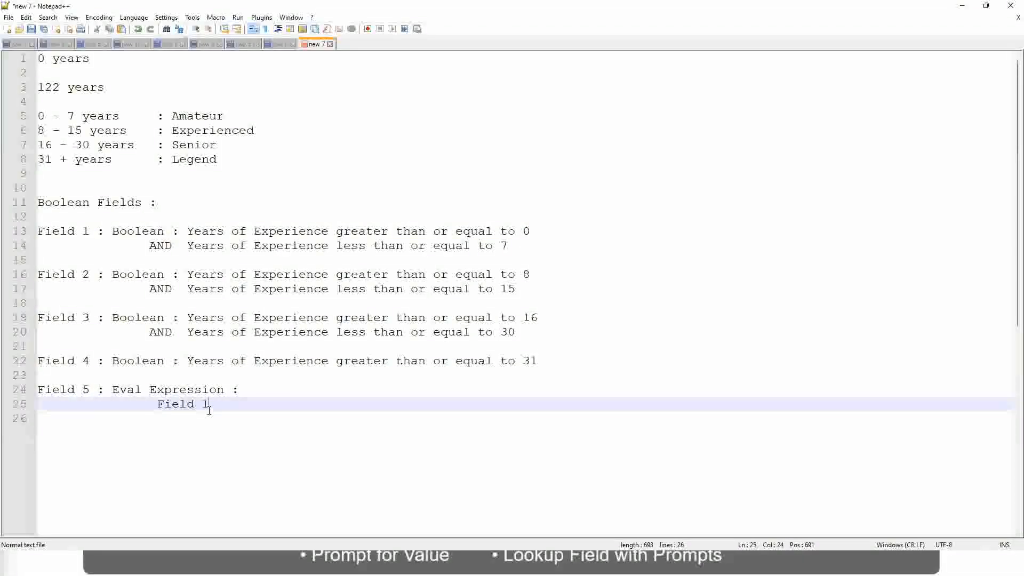
key(Tab)
key(Tab)
key(Tab)
key(Tab)
key(Tab)
key(Tab)
key(Tab)
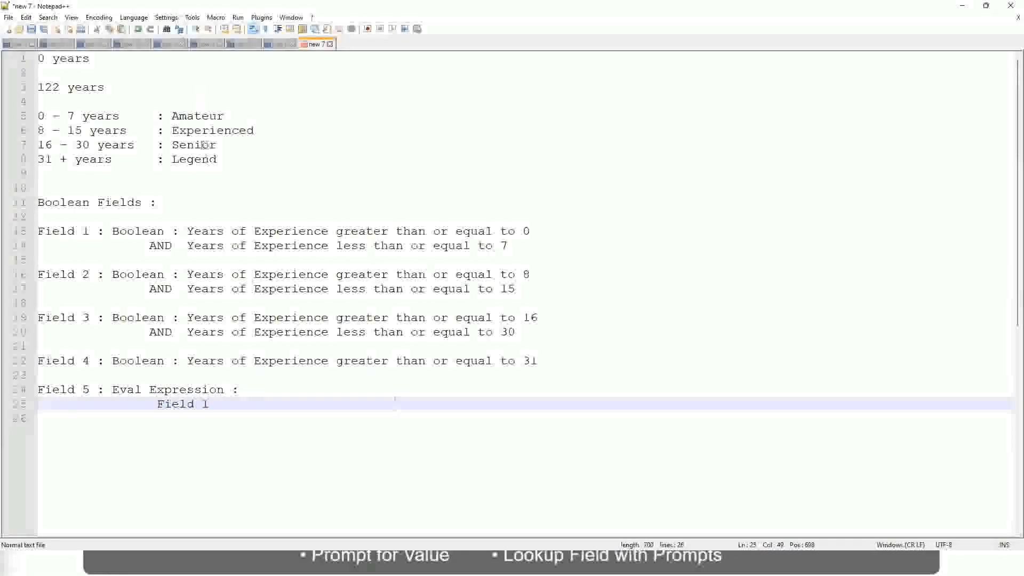
Compare the Field 1 entry with the experience labels and check the available functions on the calculated-fields slide
double_click(198, 116)
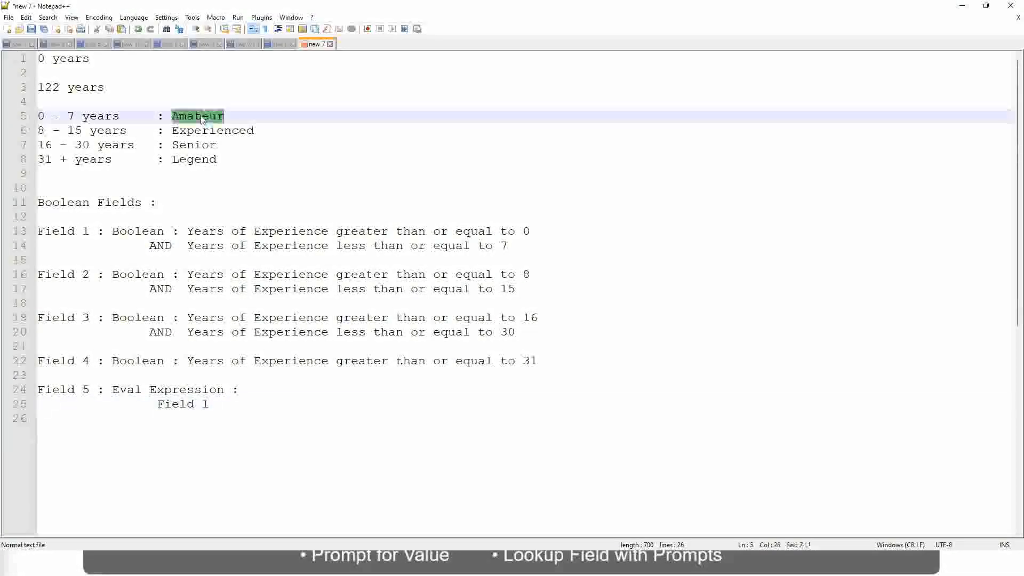
click(157, 404)
drag(157, 404, 209, 404)
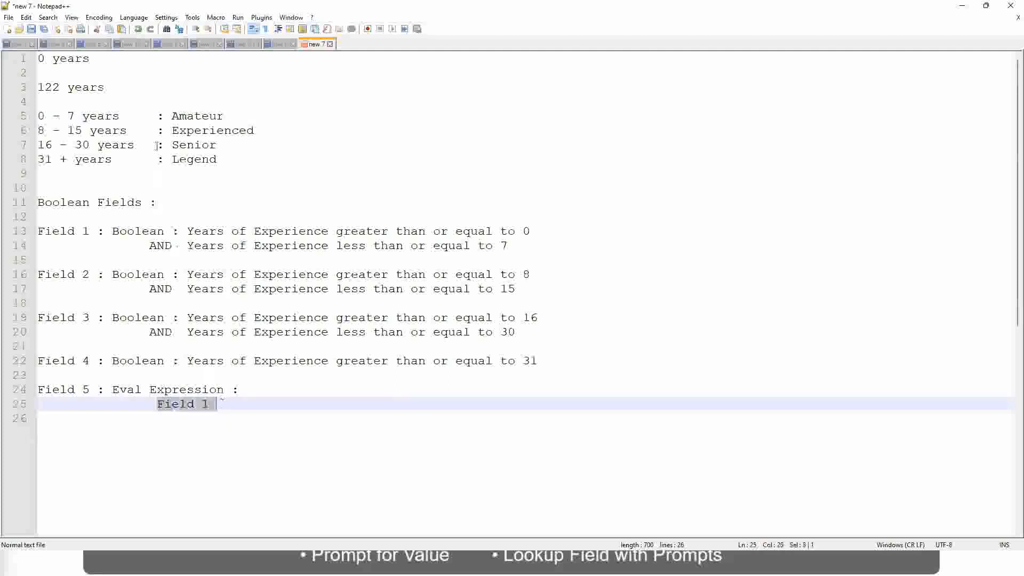
double_click(192, 115)
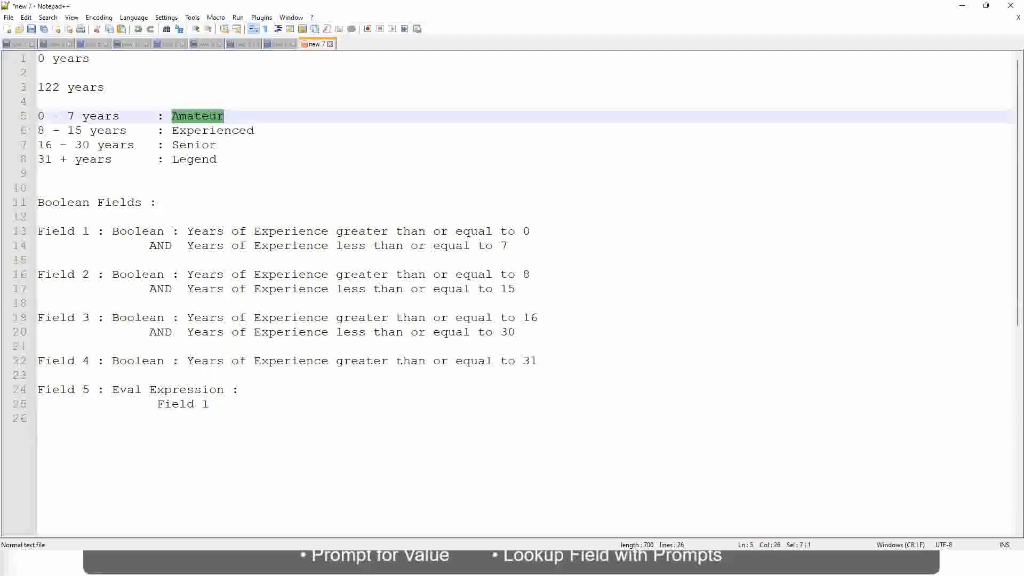
key(alt+Tab)
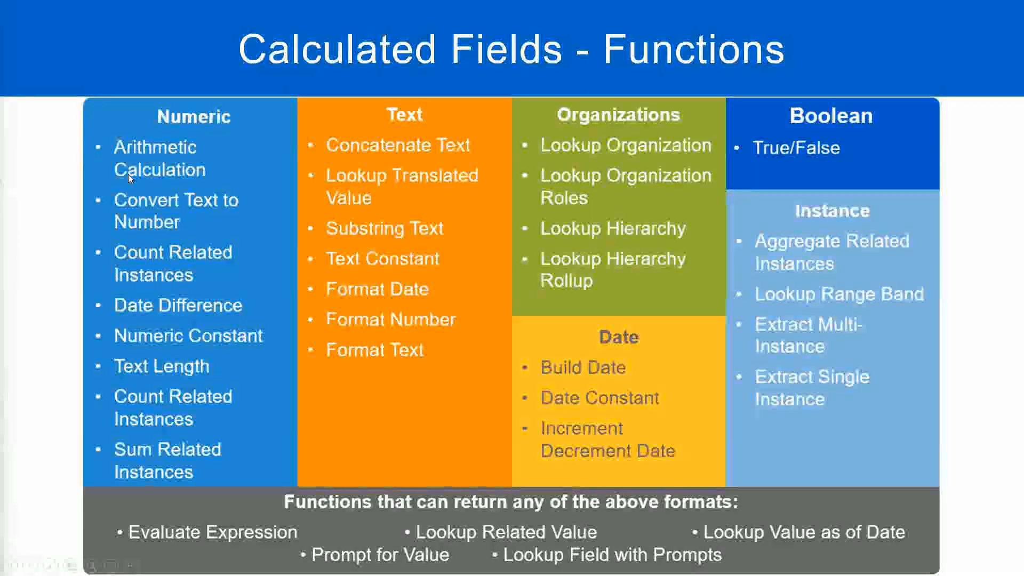
key(alt+Tab)
click(249, 116)
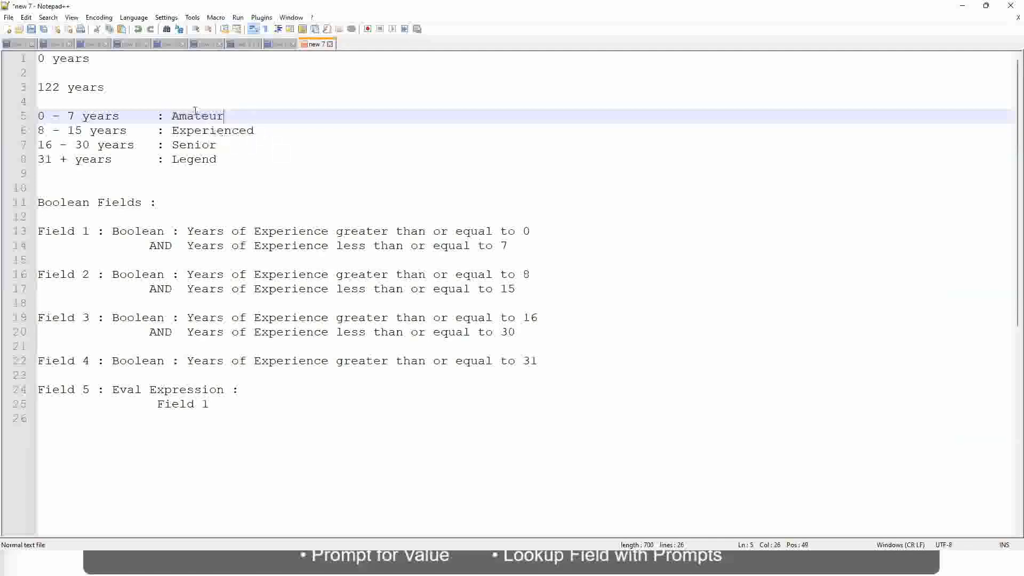
click(199, 149)
click(196, 160)
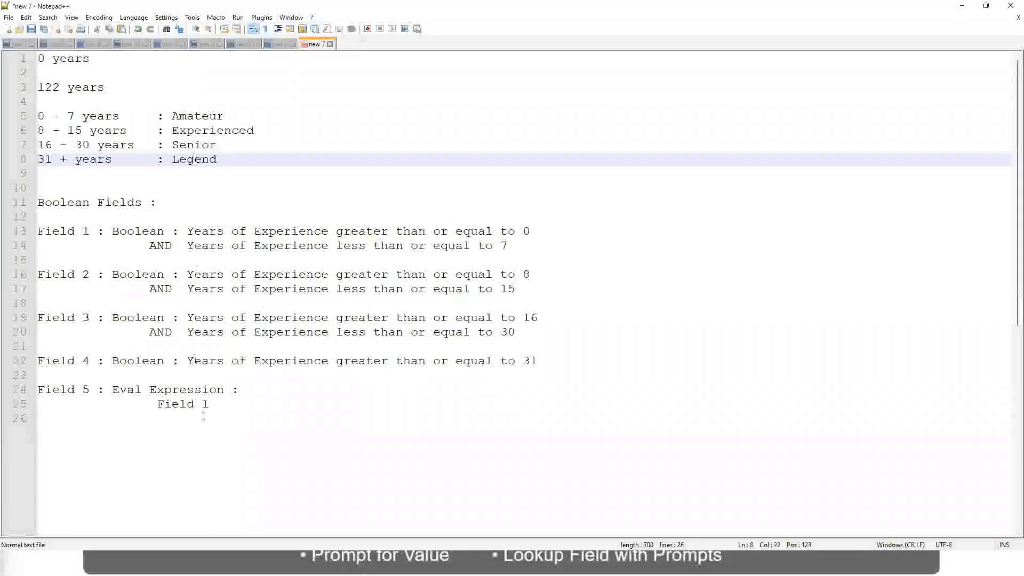
Add tab spacing after Field 1 under the Field 5 heading and enter CF-TextConstant-Amateur as its return value
click(229, 409)
key(Tab)
key(Tab)
key(Tab)
key(Tab)
key(Tab)
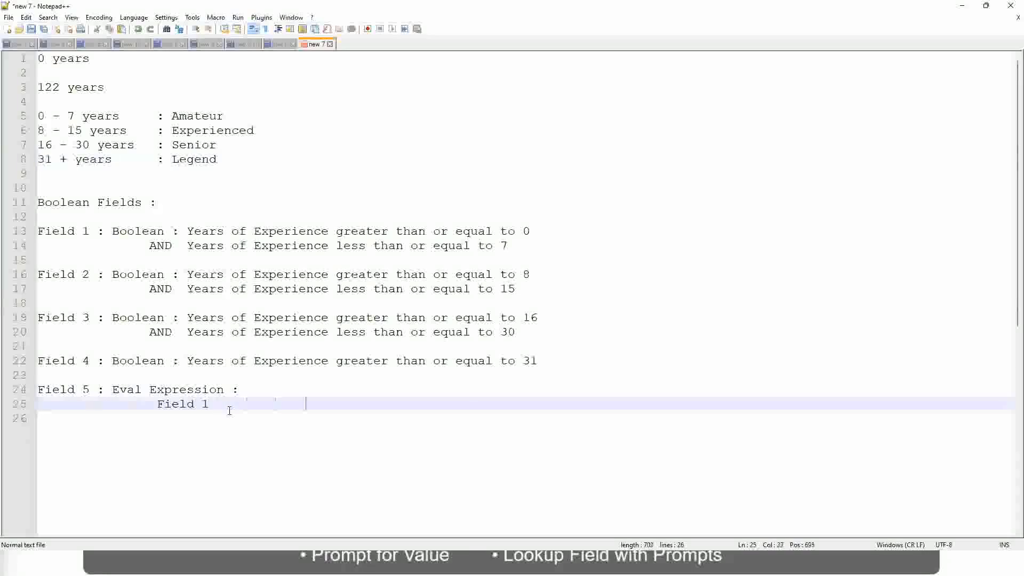
text(CF-TextCon)
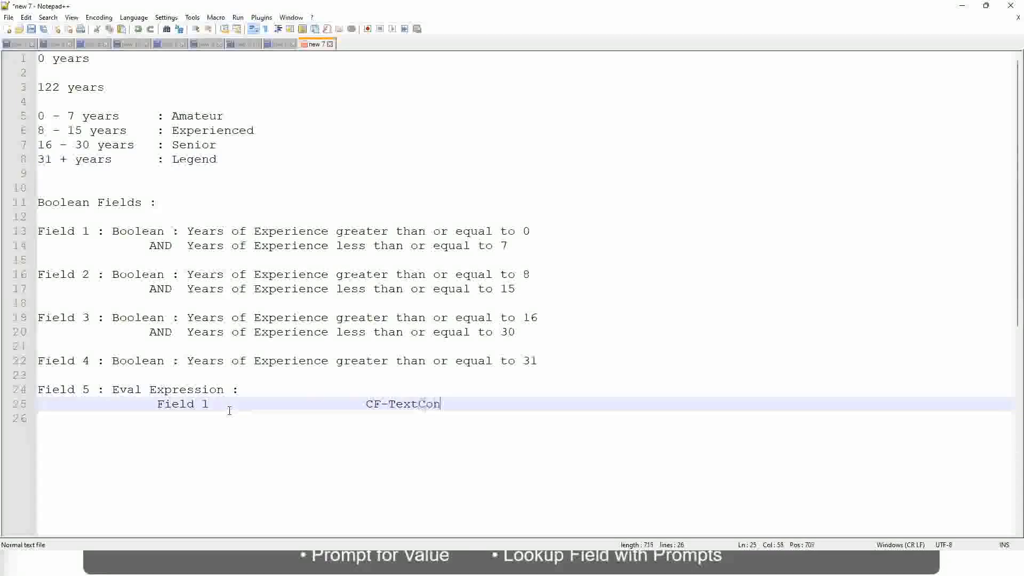
text(stant)
key(BackSpace)
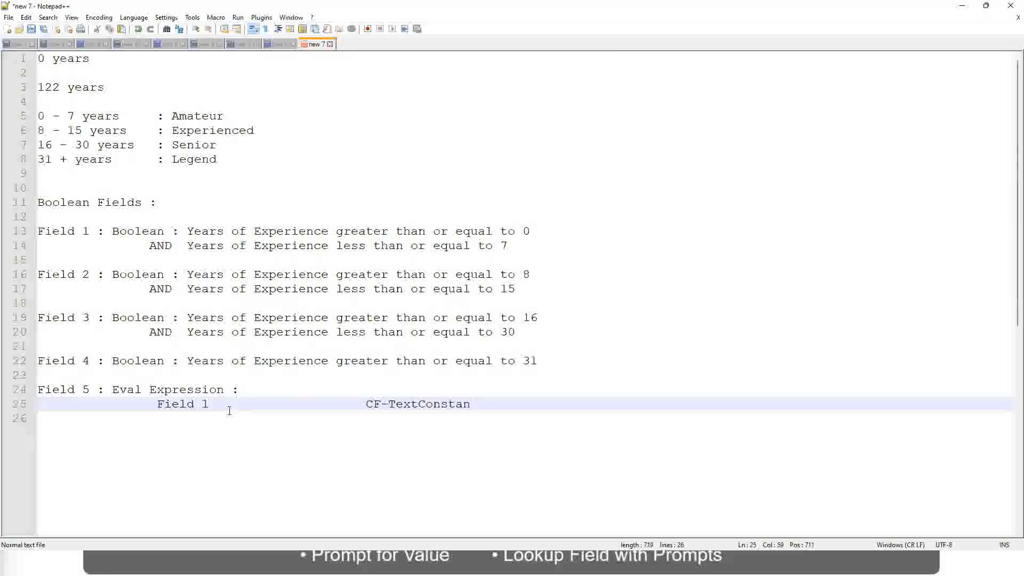
text(t-A)
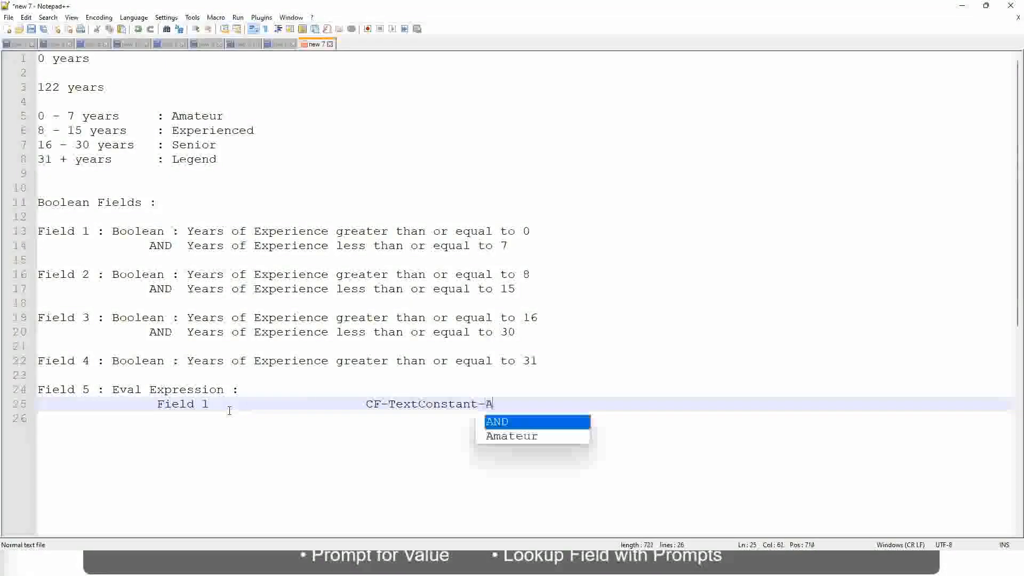
text(mateur)
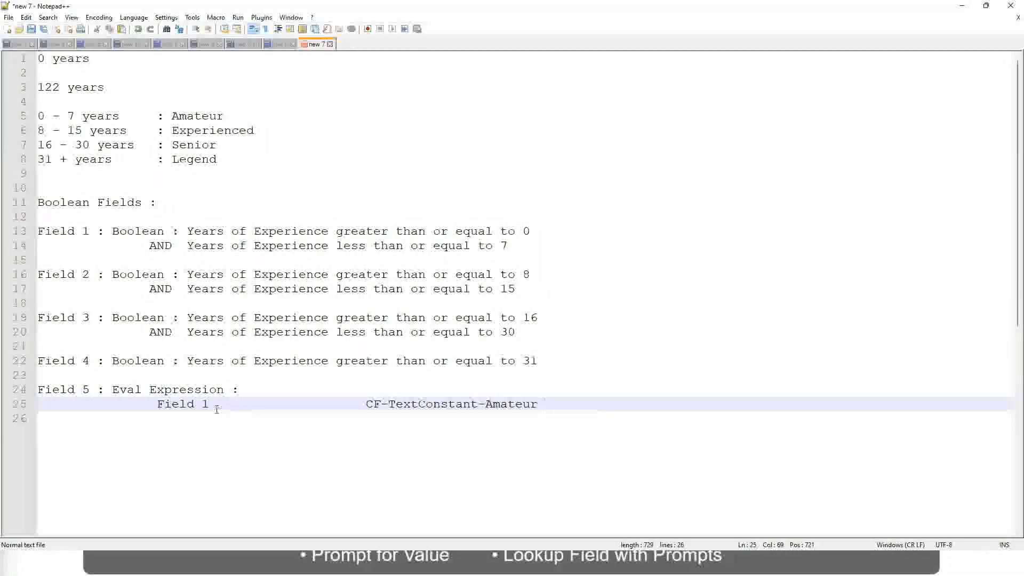
Review the Field 1 condition and its text constant return value under the Field 5 heading
click(210, 435)
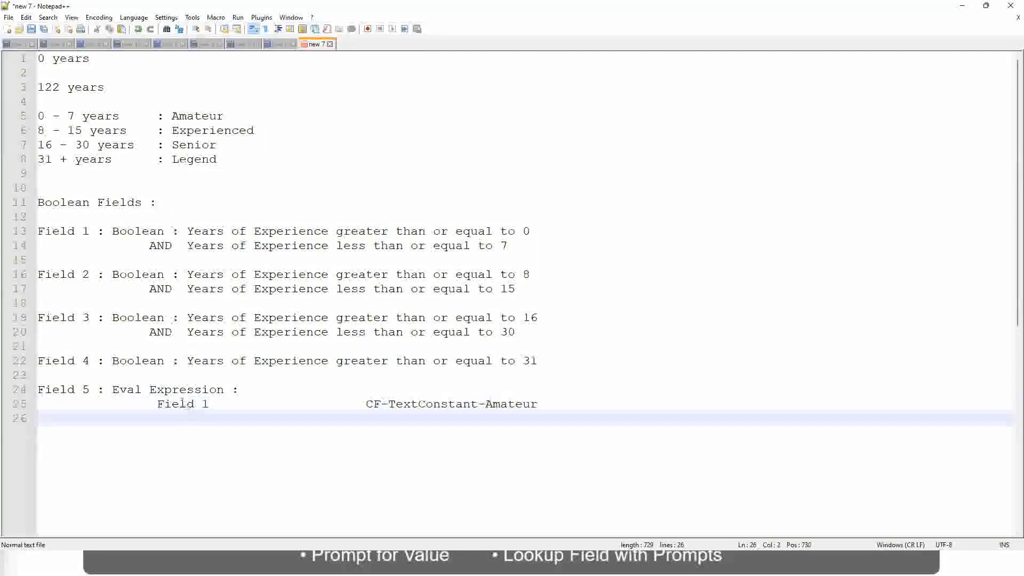
double_click(179, 404)
click(417, 414)
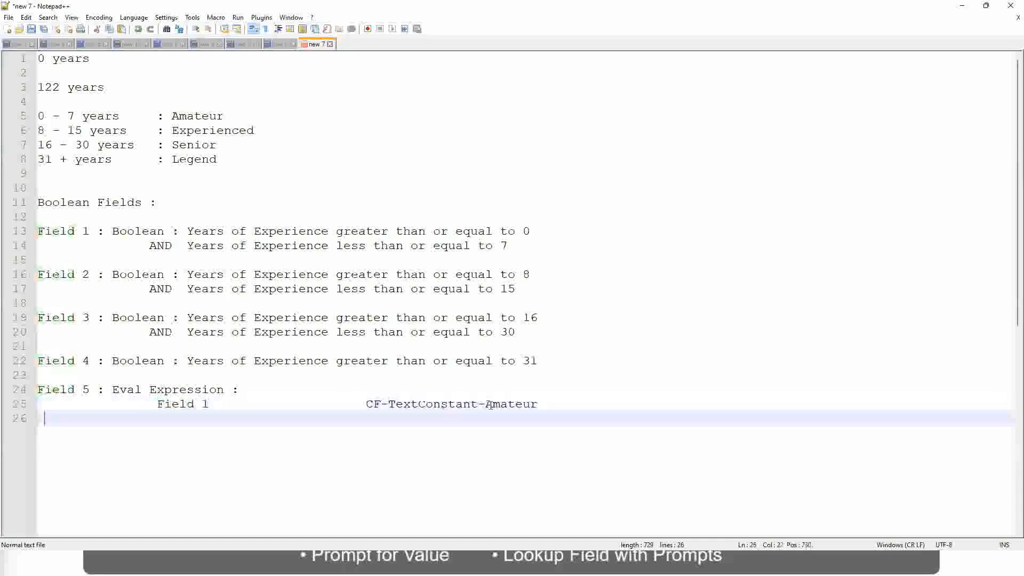
drag(538, 404, 374, 404)
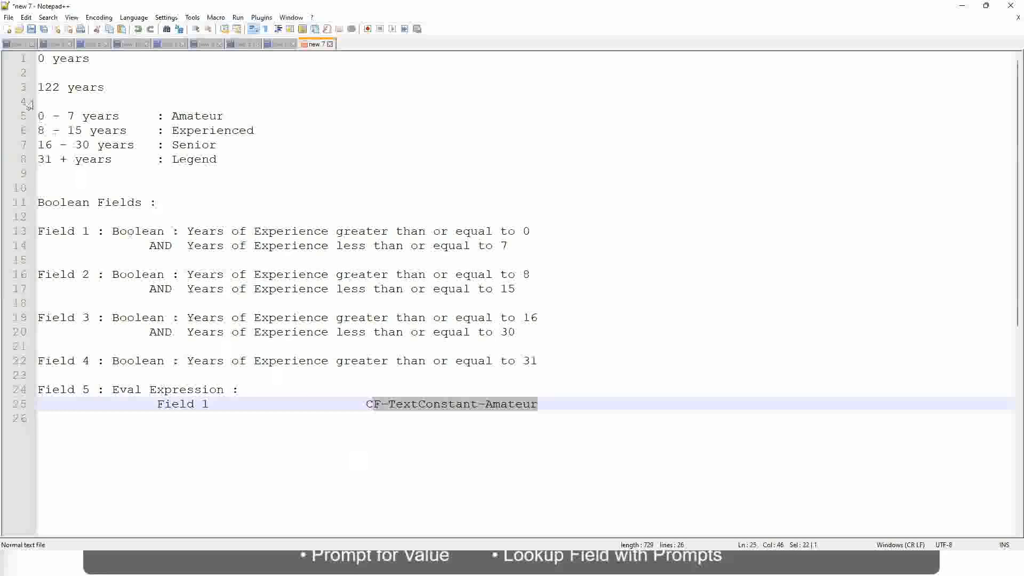
Check the experience ranges and their labels against the Eval Expression heading of Field 5
drag(44, 116, 105, 120)
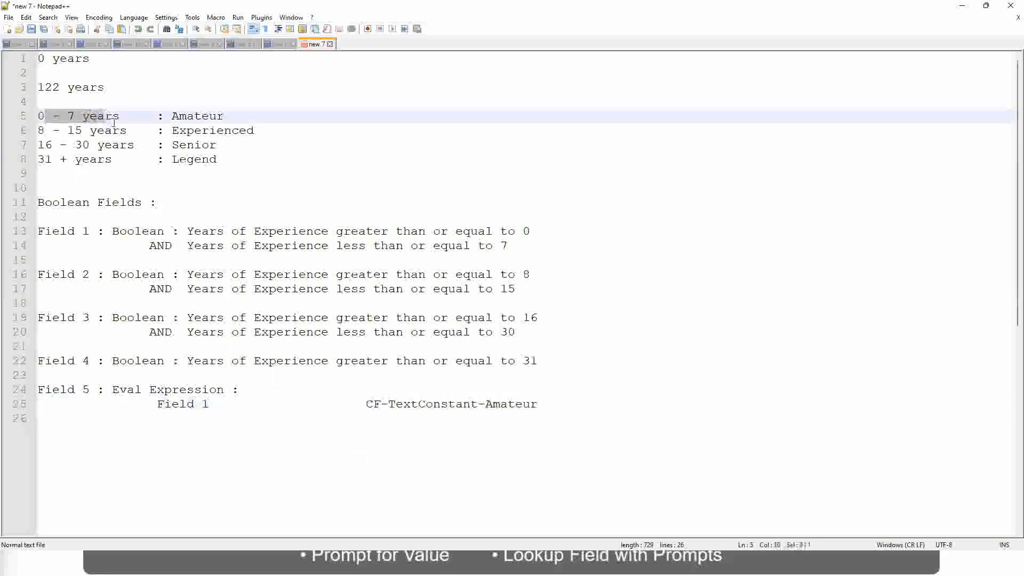
click(111, 118)
click(89, 144)
click(84, 158)
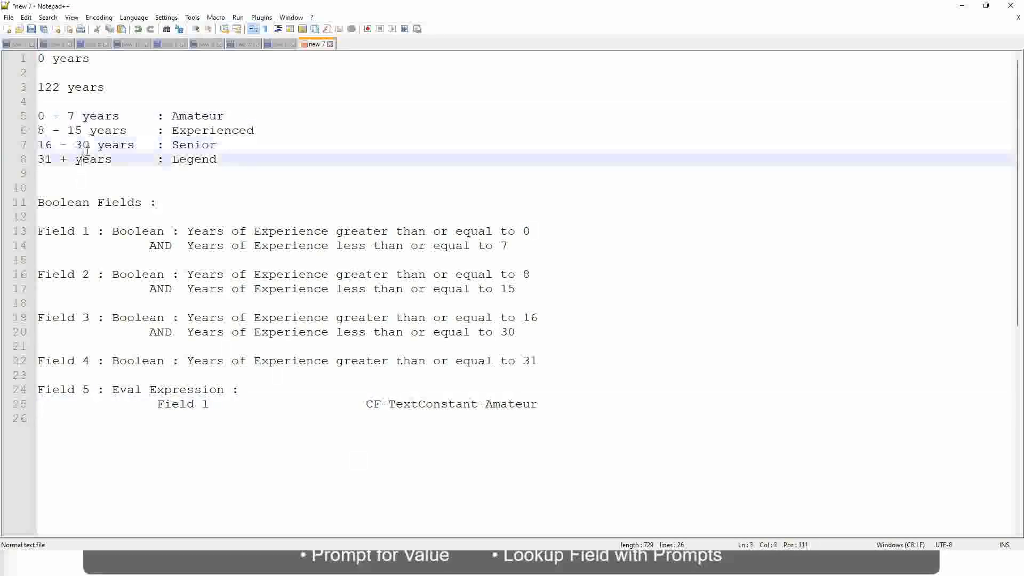
click(209, 116)
click(208, 131)
click(206, 145)
click(196, 160)
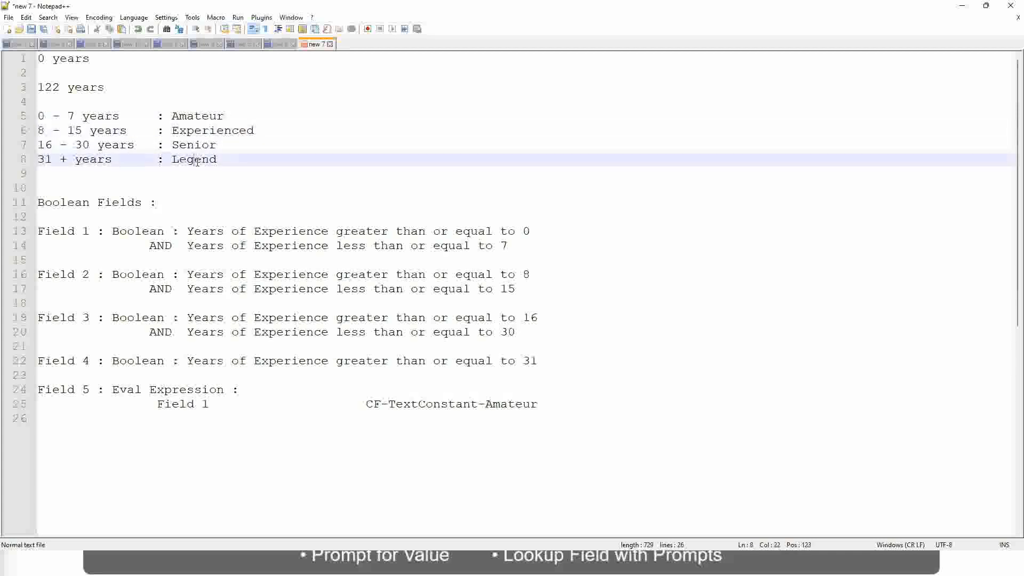
click(109, 374)
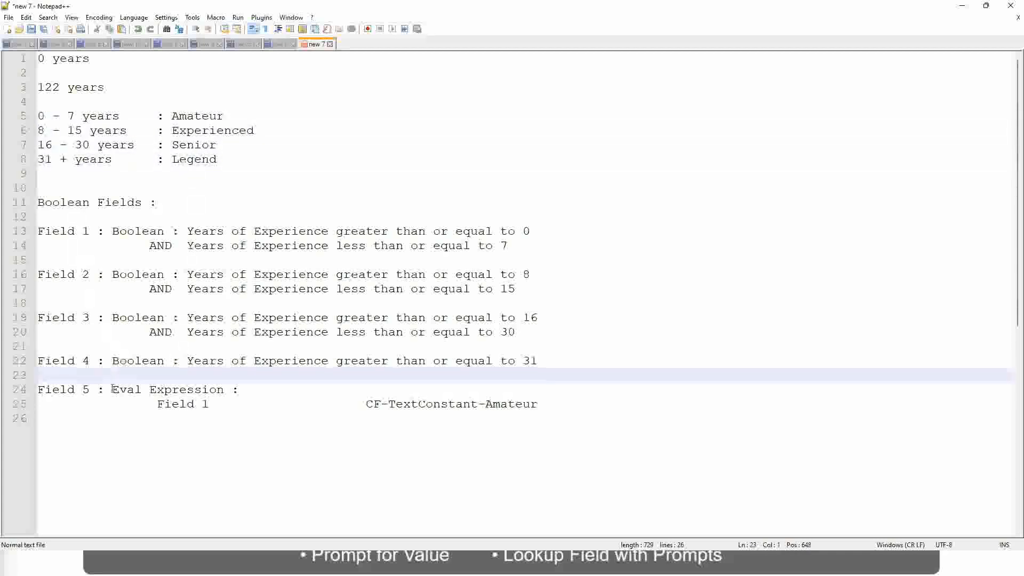
drag(112, 389, 226, 390)
click(264, 377)
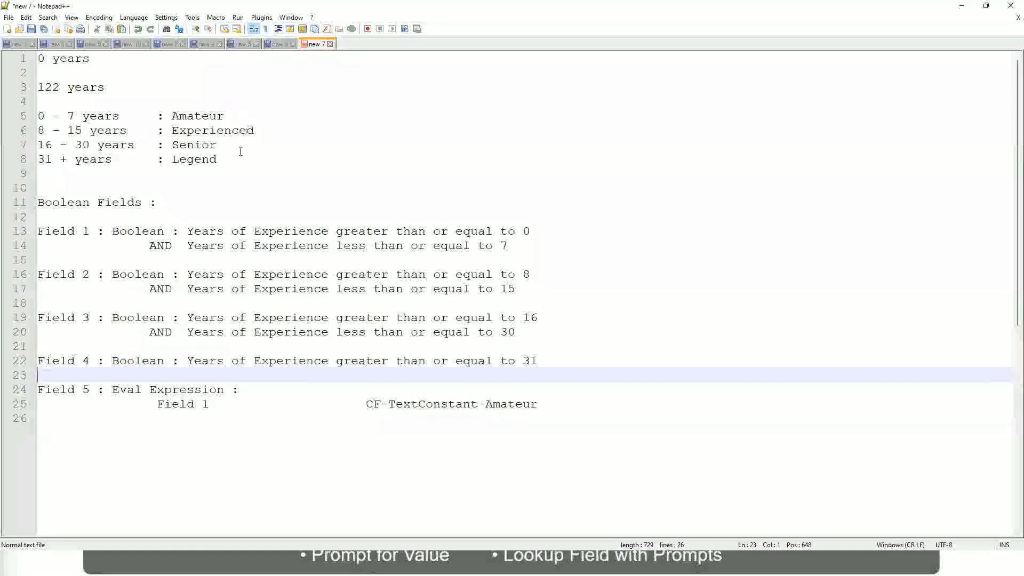
Select the four experience-range lines, from 0 - 7 years through 31 + years, together with their labels
click(221, 160)
key(shift+Up)
key(shift+Up)
key(shift+Up)
key(shift+Home)
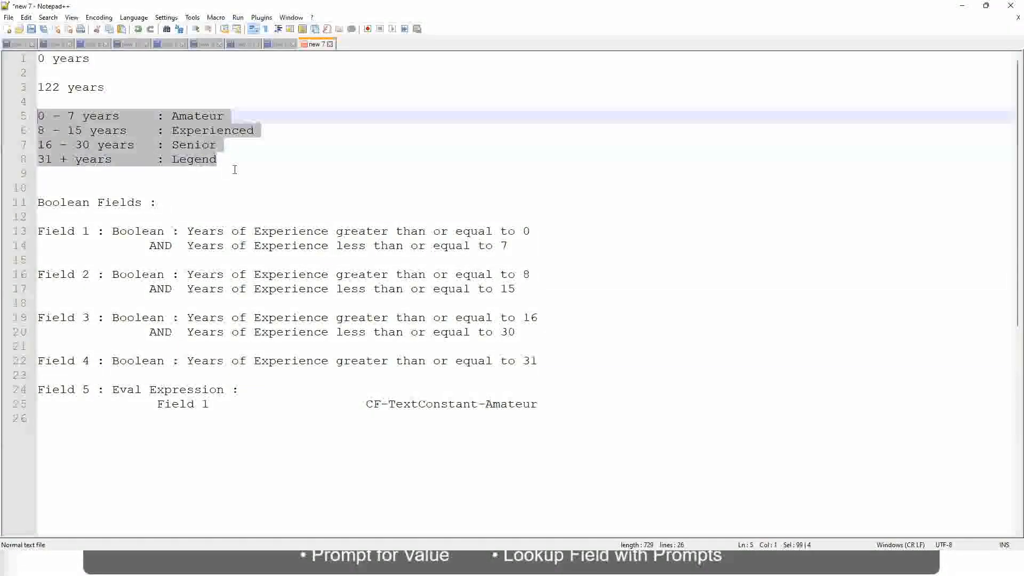